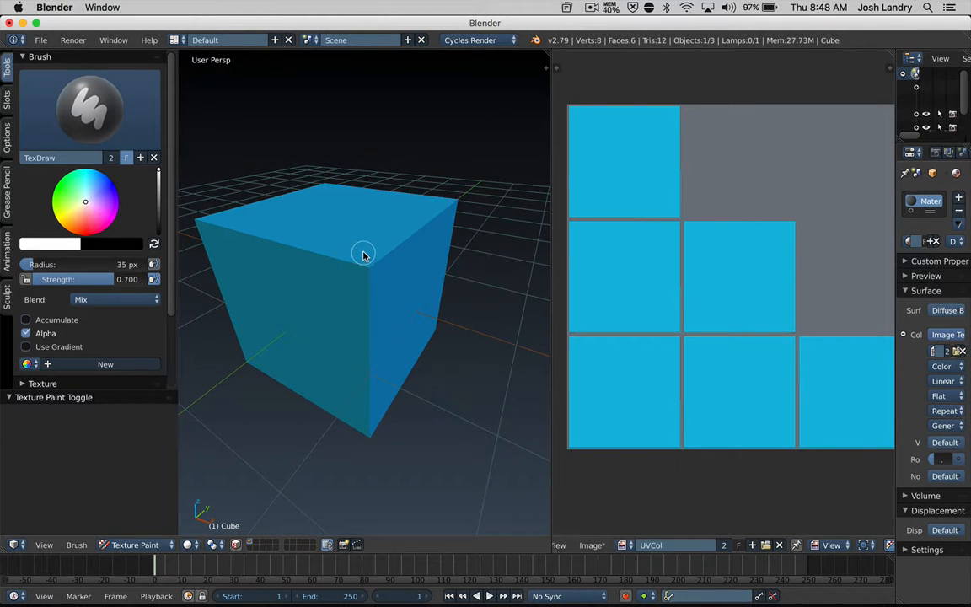
# Choose the TexDraw brush for texture painting the cube.
pyautogui.moveTo(364, 259)
pyautogui.mouseDown(button='middle')
pyautogui.moveTo(342, 255)
pyautogui.moveTo(405, 267)
pyautogui.mouseUp(button='middle')
pyautogui.hotkey('ctrl', 'Tab')
pyautogui.click(304, 302)
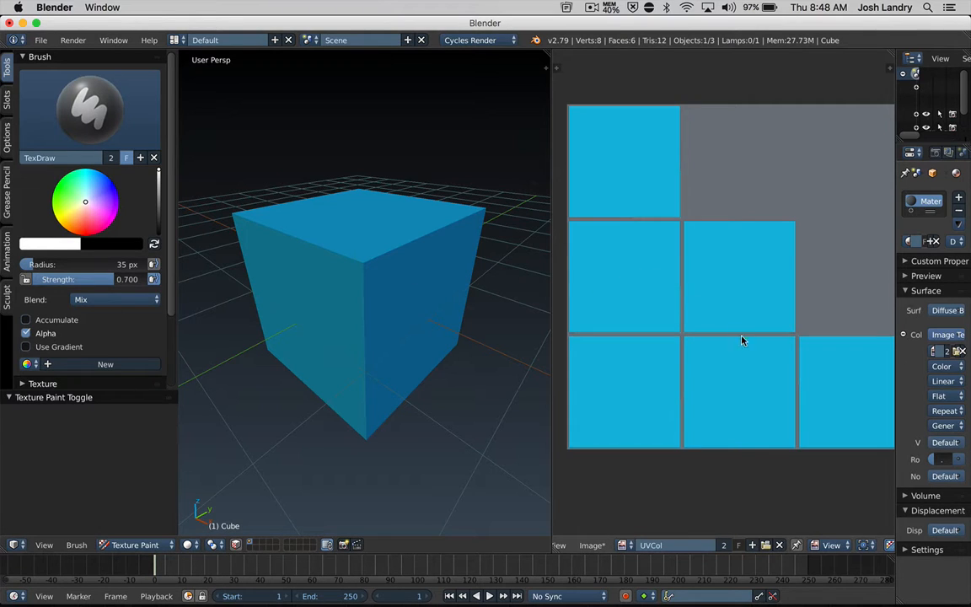
pyautogui.click(91, 104)
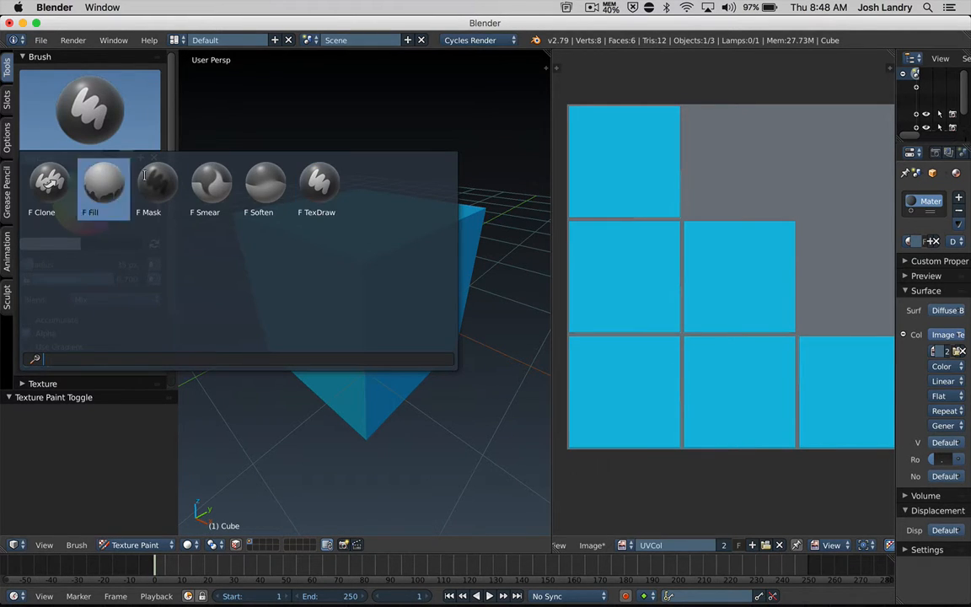
pyautogui.click(319, 187)
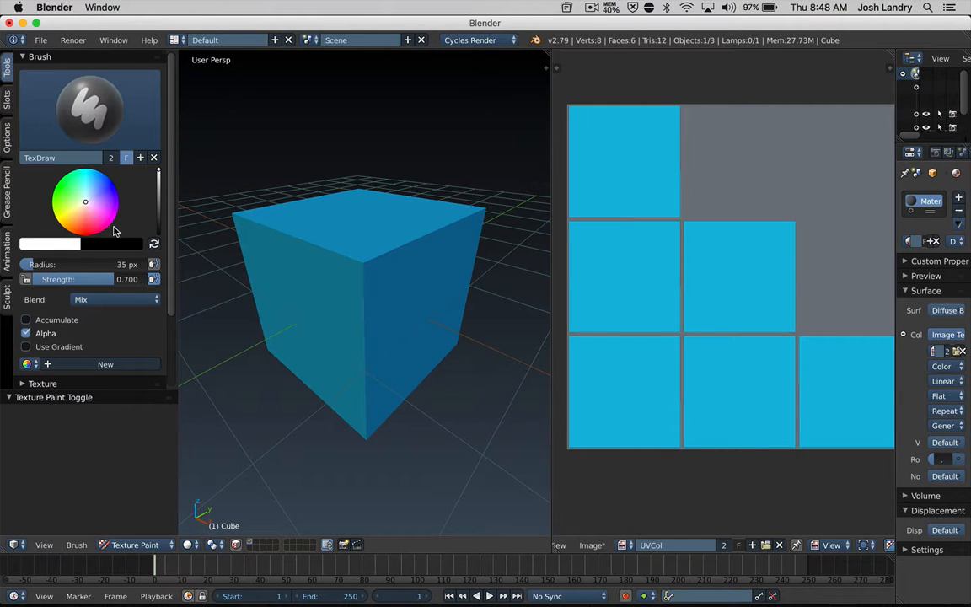
# Expand the falloff Curve settings of the TexDraw brush.
pyautogui.scroll(-3, 114, 231)
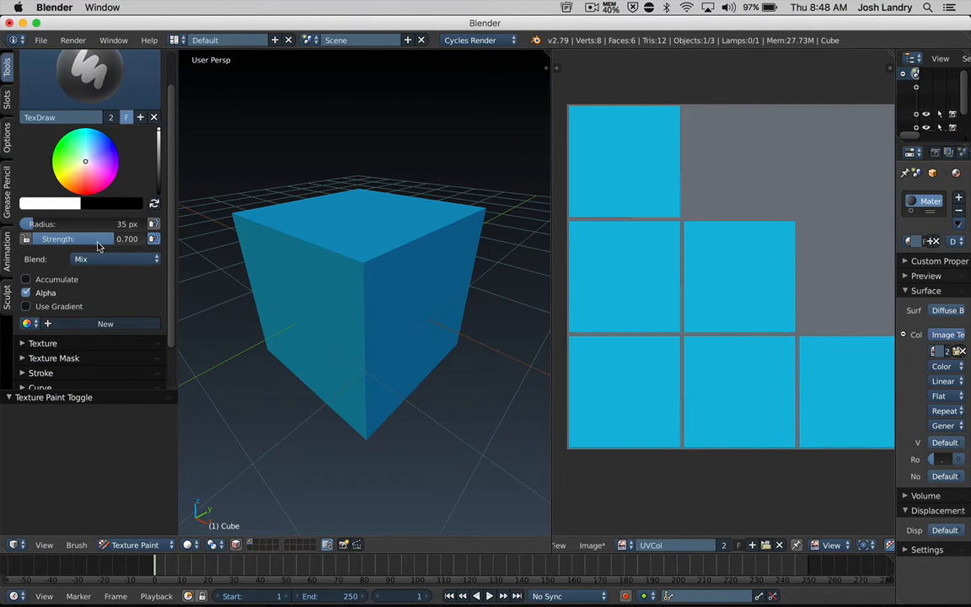
pyautogui.scroll(-2, 109, 237)
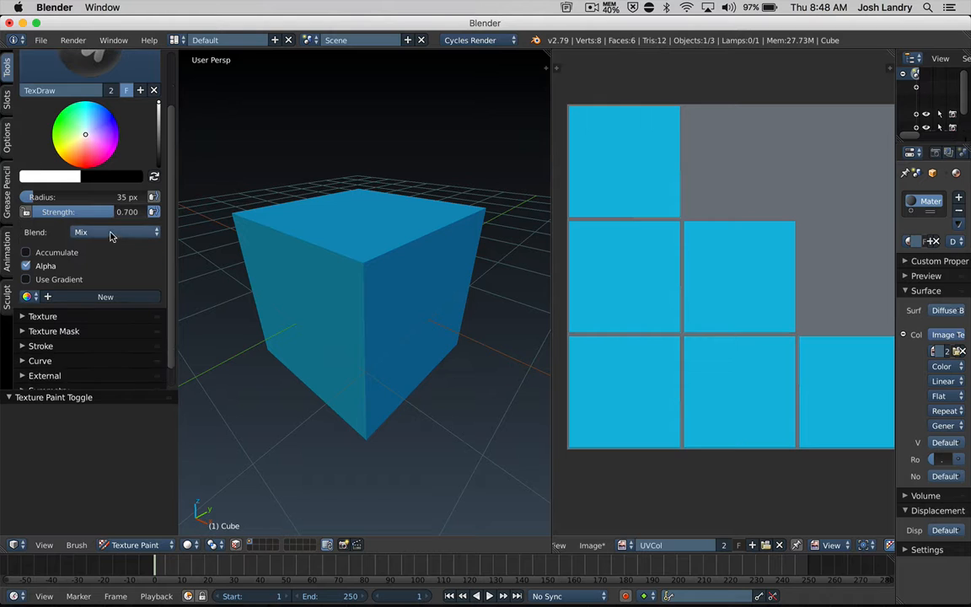
pyautogui.scroll(-1, 98, 207)
pyautogui.scroll(4, 101, 219)
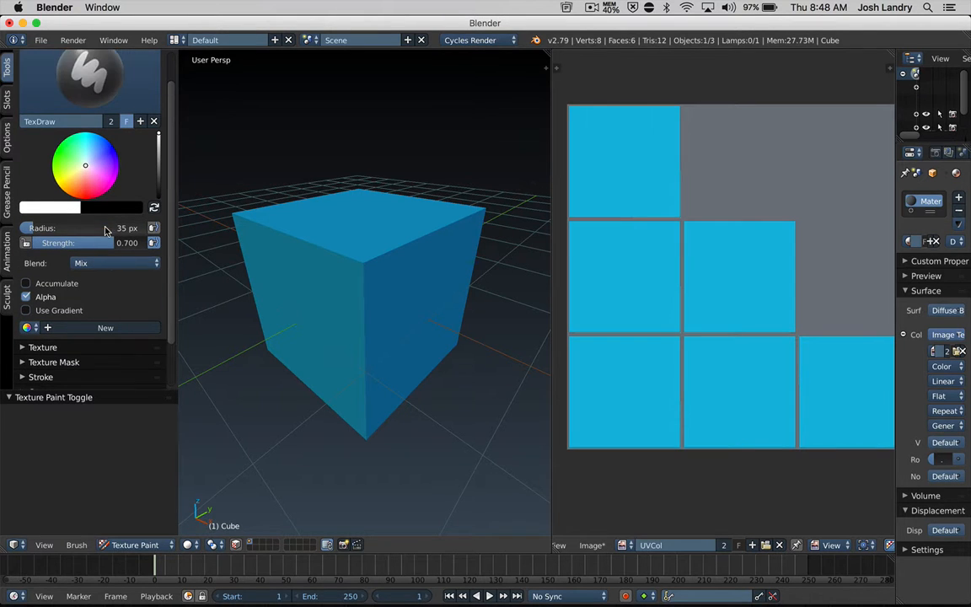
pyautogui.scroll(-2, 105, 230)
pyautogui.scroll(-2, 67, 273)
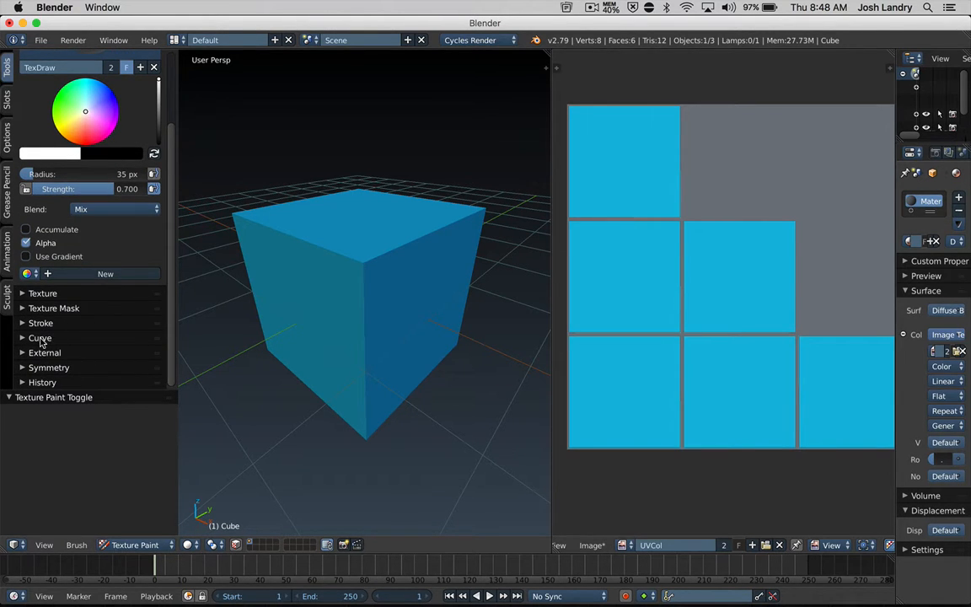
pyautogui.click(40, 338)
pyautogui.scroll(-10, 67, 316)
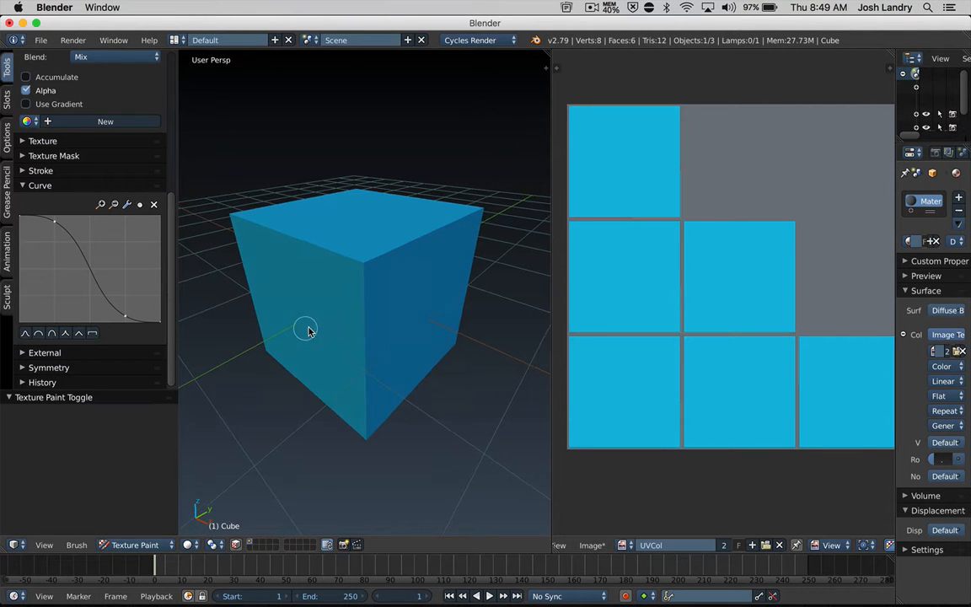
# Add a new brush based on TexDraw and name it "1 Hard Brush".
pyautogui.moveTo(306, 327)
pyautogui.mouseDown(button='middle')
pyautogui.moveTo(322, 330)
pyautogui.moveTo(303, 297)
pyautogui.mouseUp(button='middle')
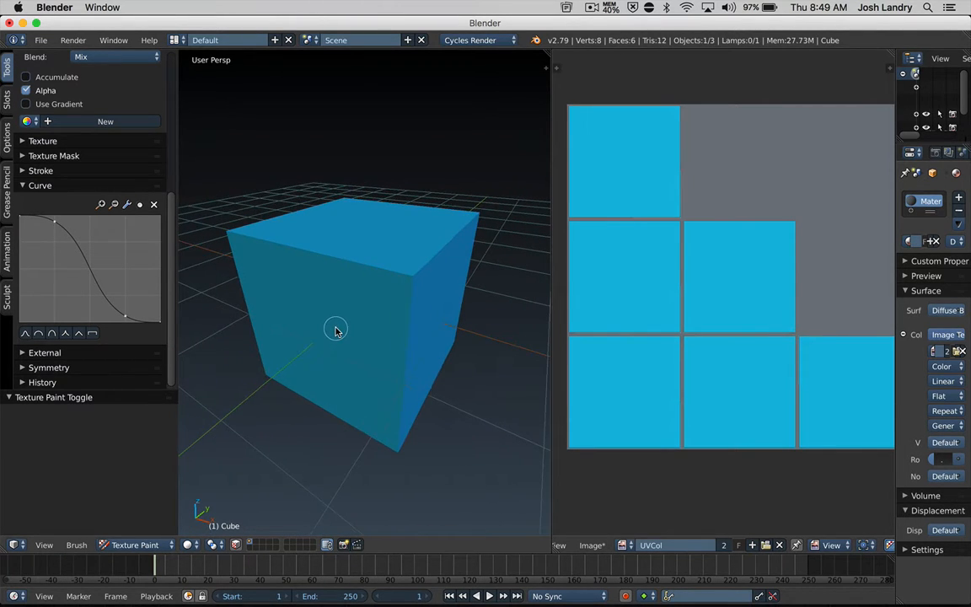
pyautogui.scroll(5, 74, 256)
pyautogui.scroll(2, 75, 256)
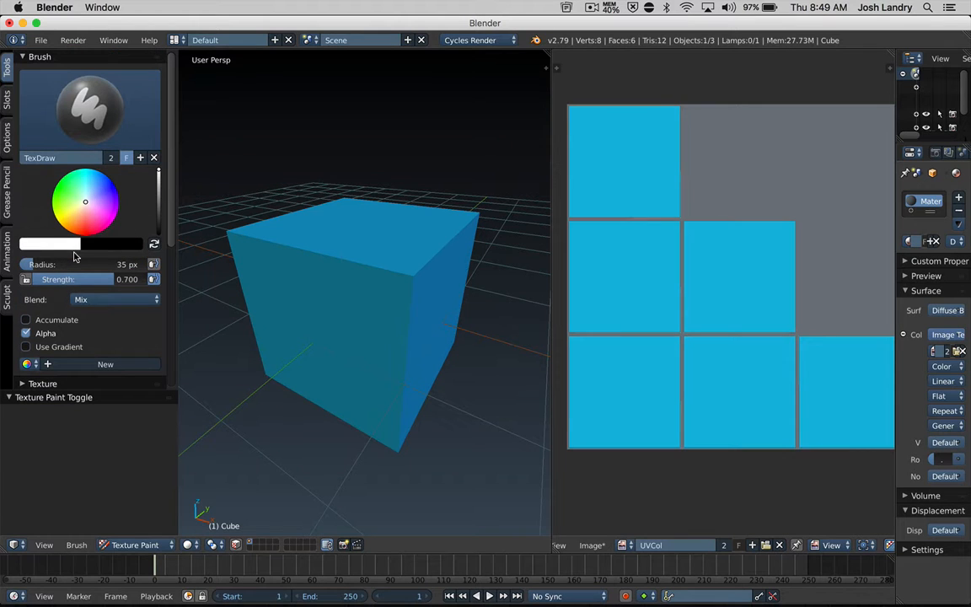
pyautogui.click(140, 157)
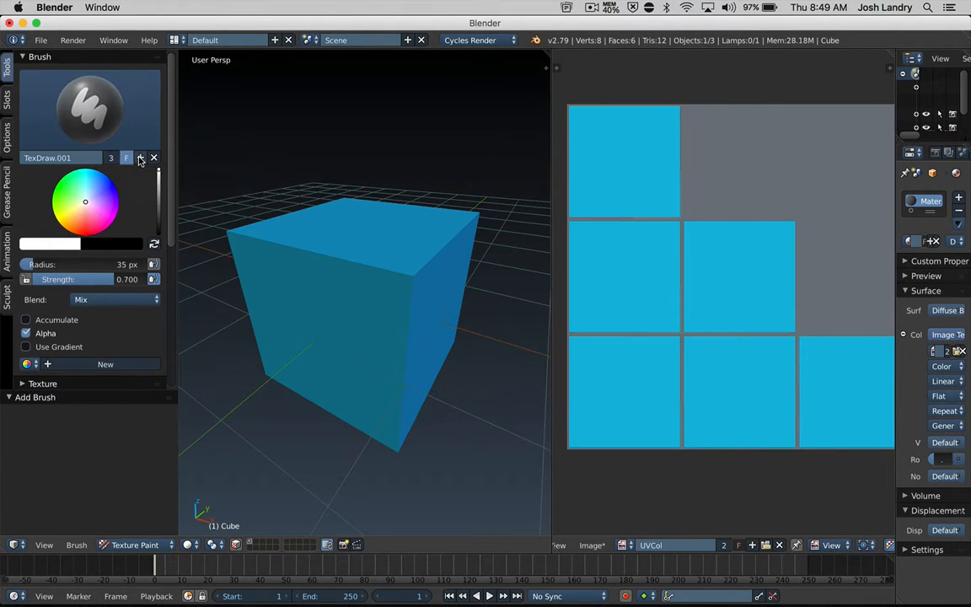
pyautogui.doubleClick(68, 157)
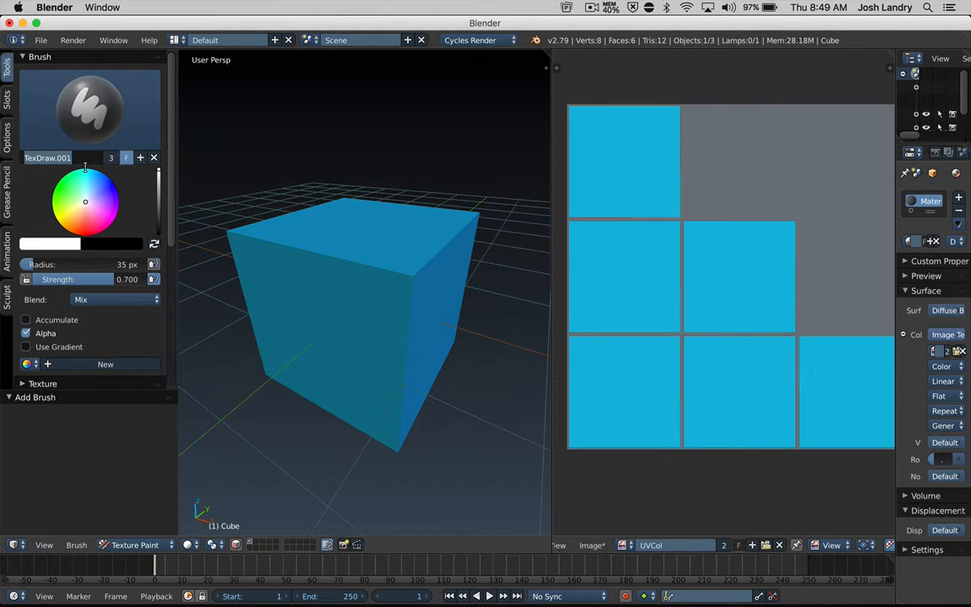
pyautogui.write('1 Hard Brush')
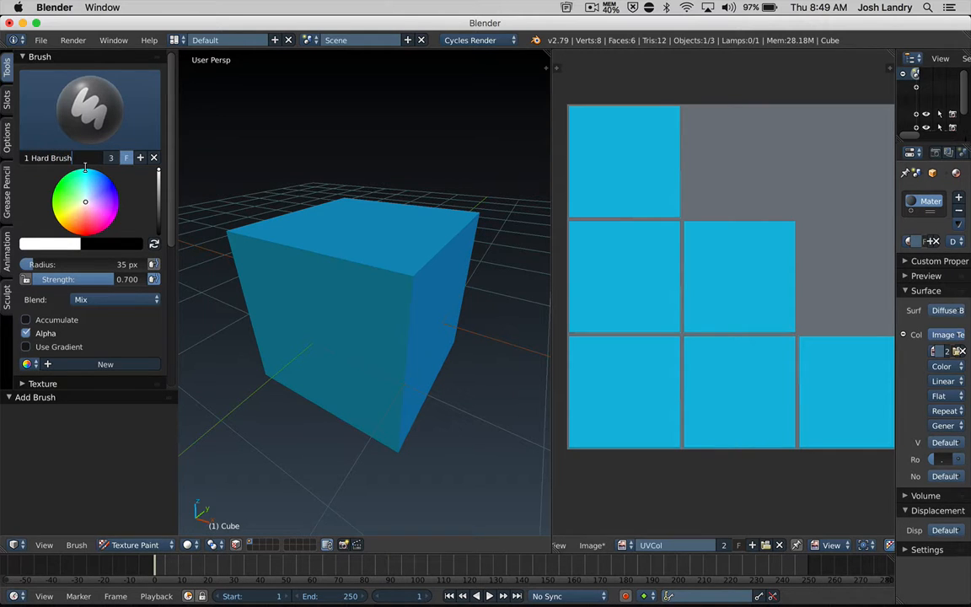
pyautogui.press('Return')
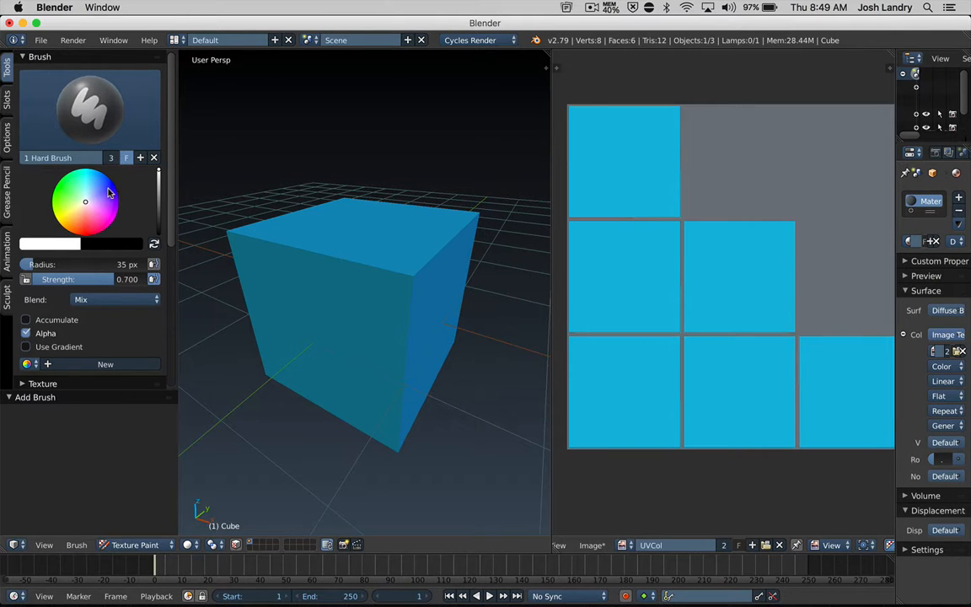
# Apply the constant falloff preset to the brush's curve and add a control point near its outer end.
pyautogui.scroll(-7, 137, 197)
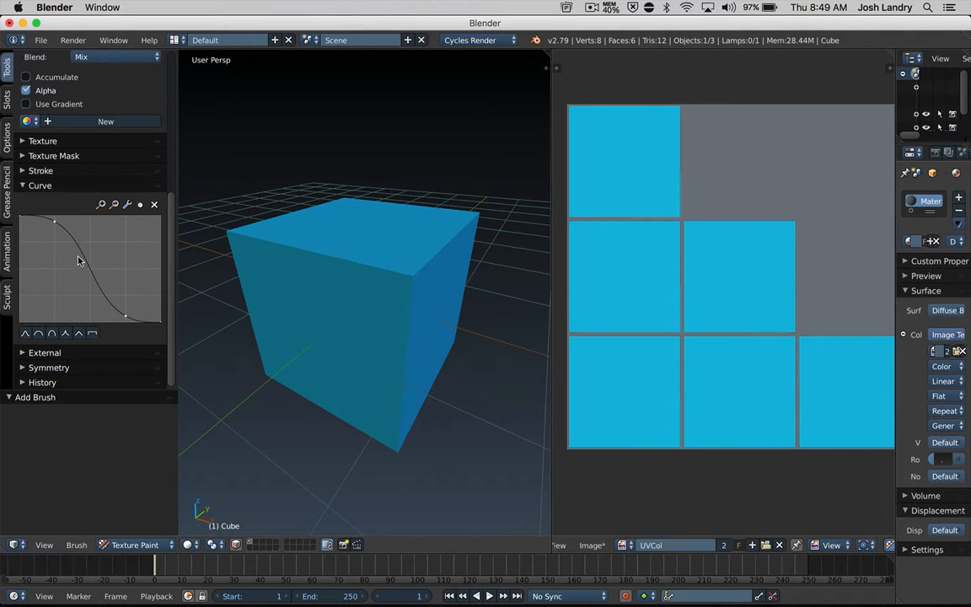
pyautogui.click(93, 334)
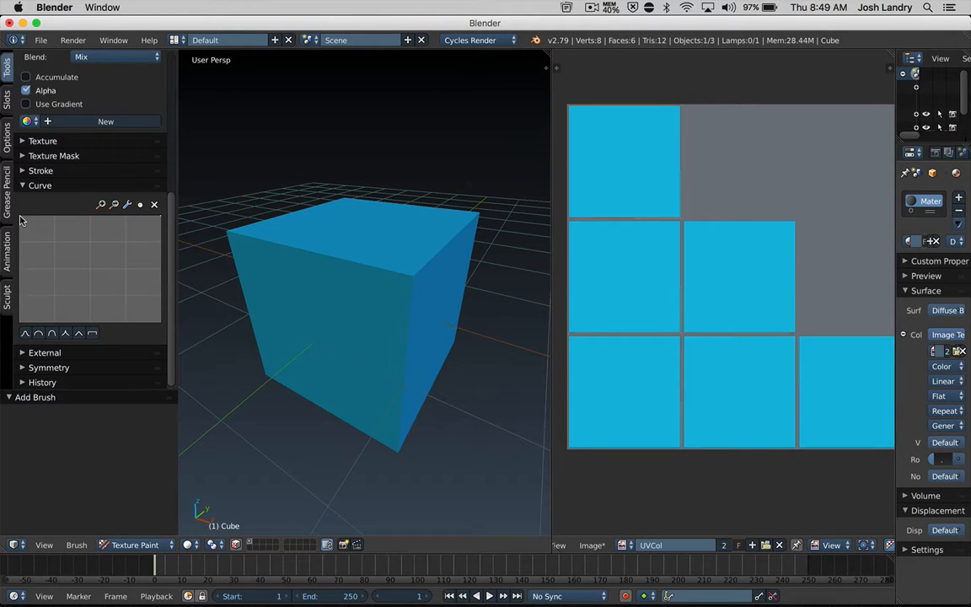
pyautogui.click(140, 217)
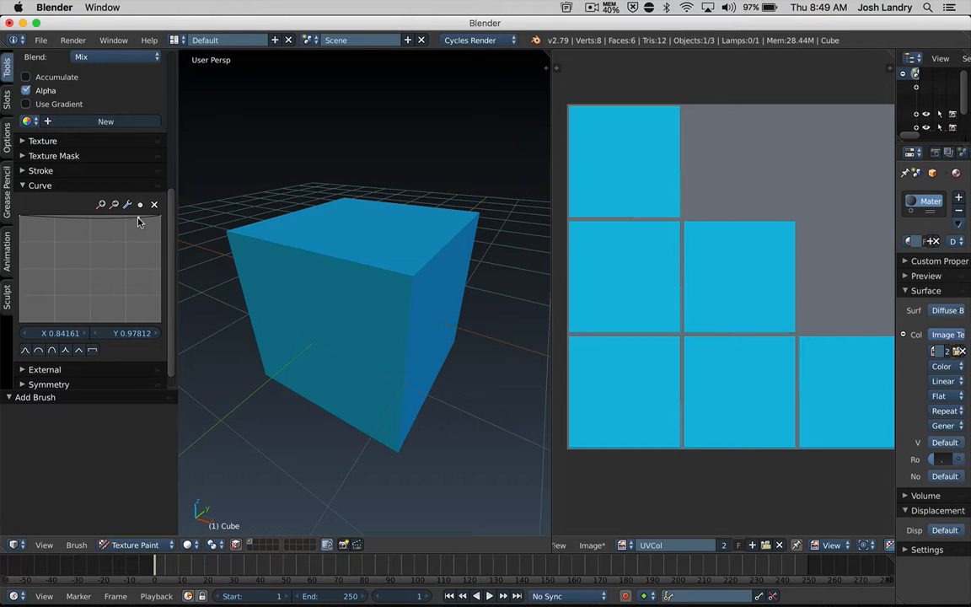
pyautogui.moveTo(139, 219); pyautogui.dragTo(128, 221)
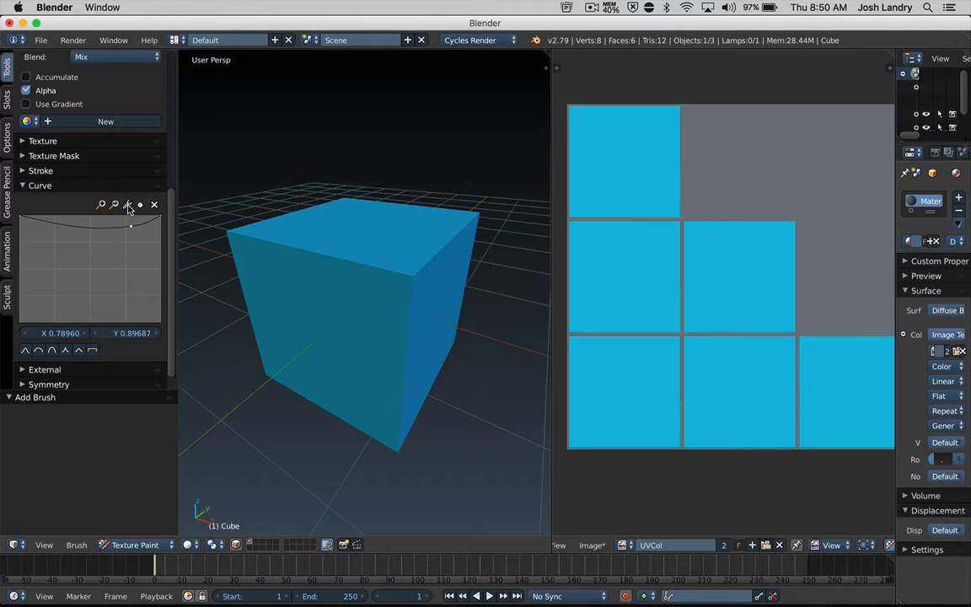
# Give the added point a Vector handle and shape a sharp falloff from about X 0.9, Y 1 to X 1, Y 0.
pyautogui.click(128, 205)
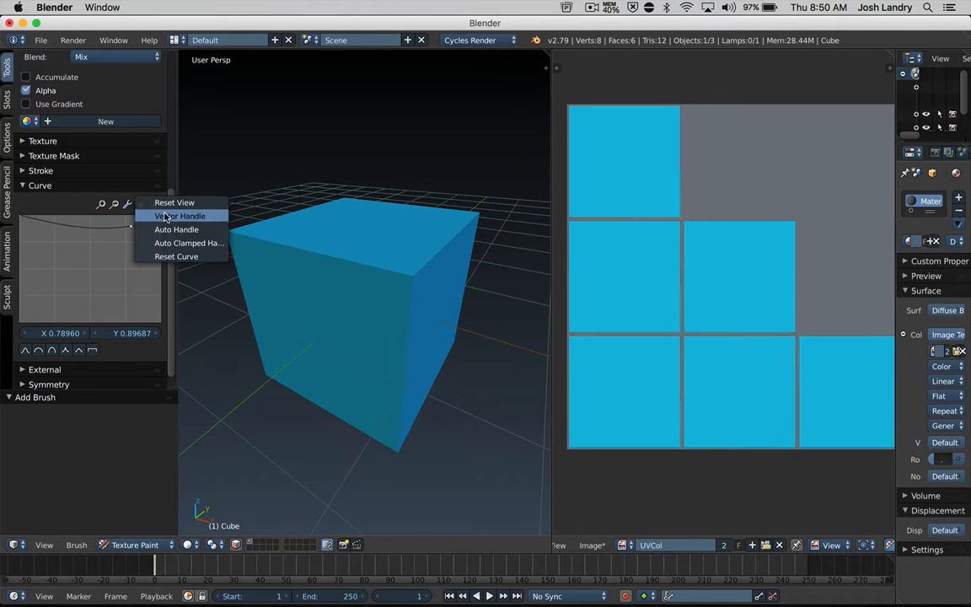
pyautogui.click(166, 217)
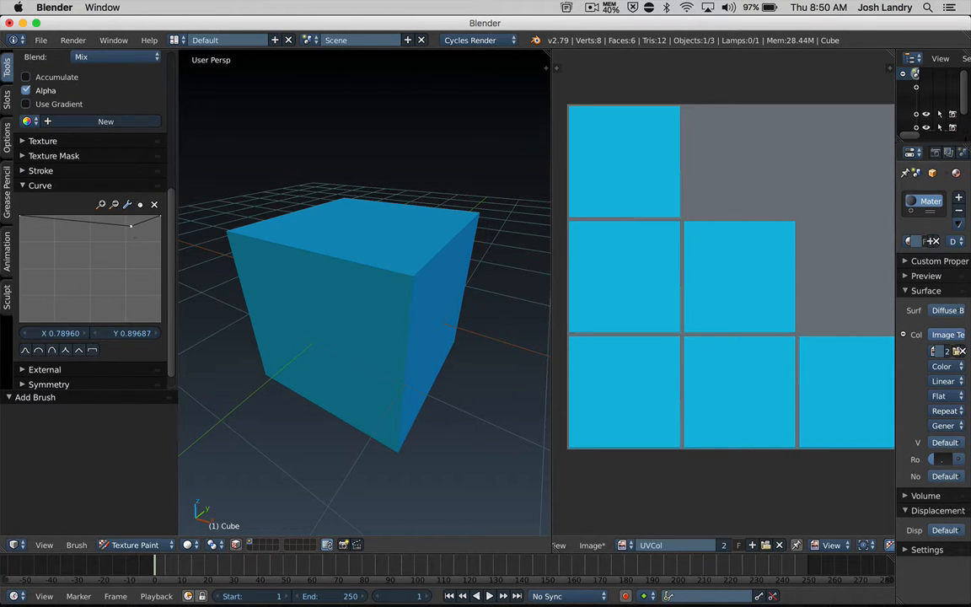
pyautogui.moveTo(131, 225); pyautogui.dragTo(160, 320)
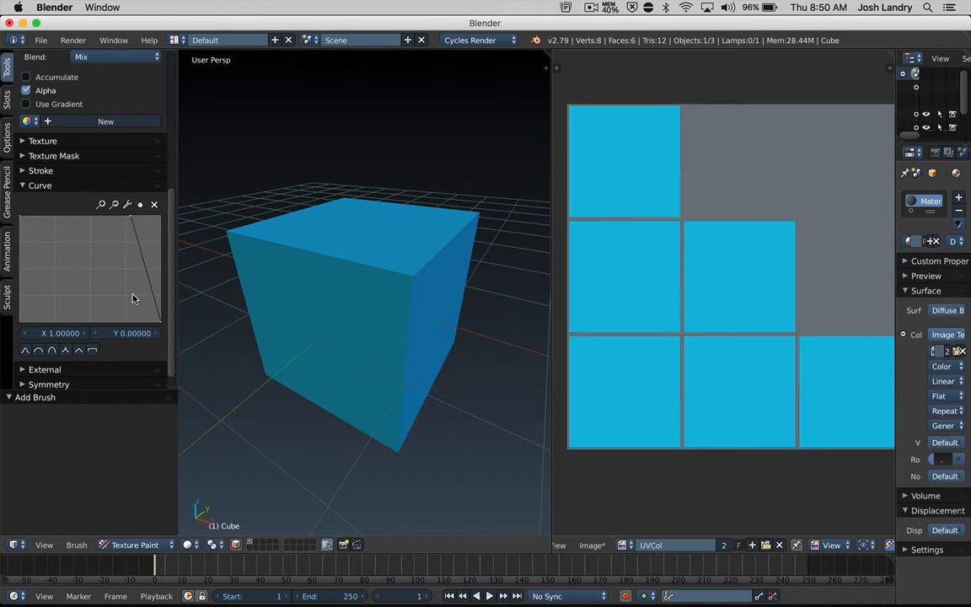
pyautogui.moveTo(131, 221)
pyautogui.mouseDown()
pyautogui.moveTo(123, 215)
pyautogui.moveTo(148, 217)
pyautogui.mouseUp()
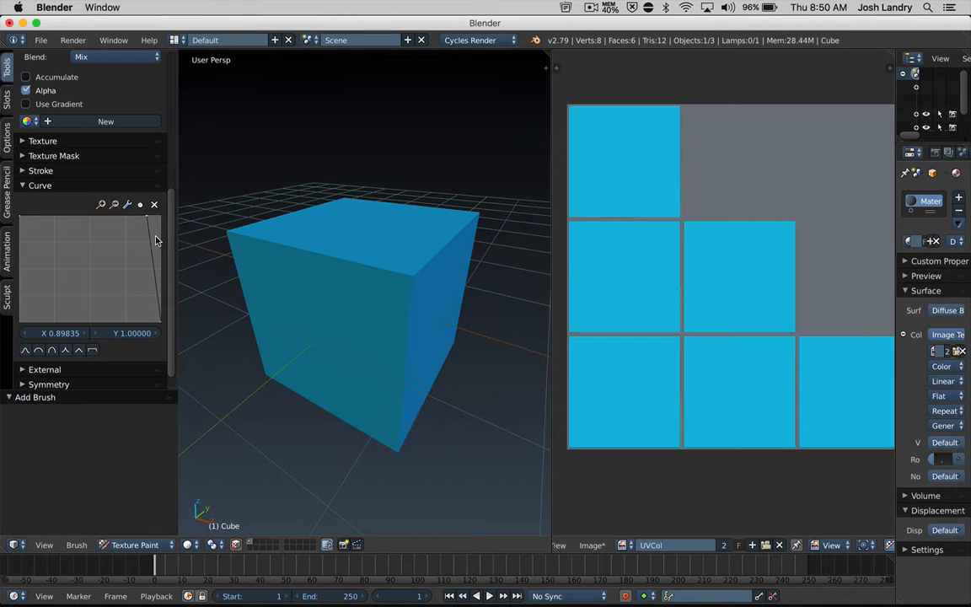
# Set the hard brush's color to red and its radius to 63 px.
pyautogui.moveTo(316, 320); pyautogui.dragTo(232, 270, button='middle')
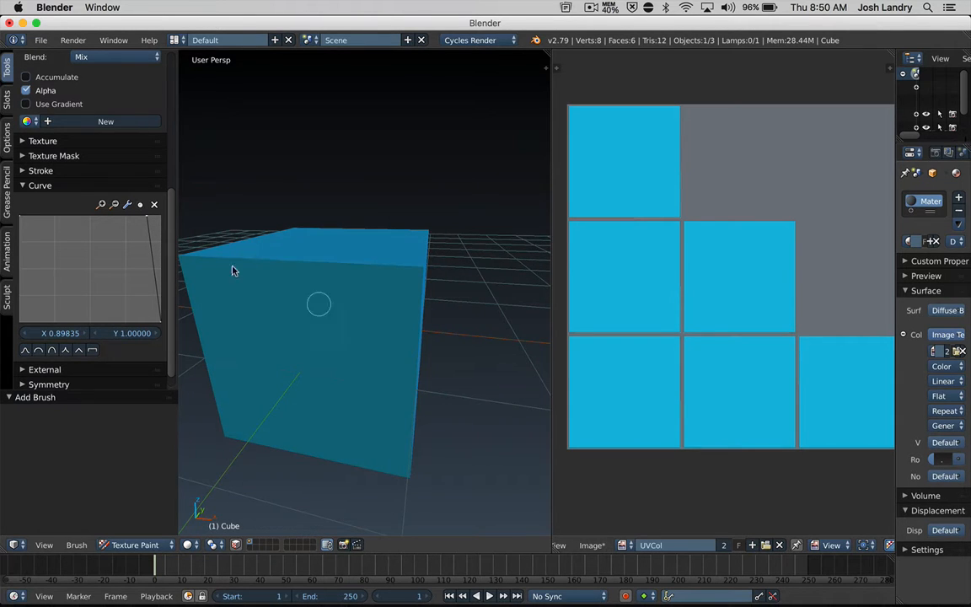
pyautogui.scroll(5, 145, 186)
pyautogui.scroll(4, 139, 187)
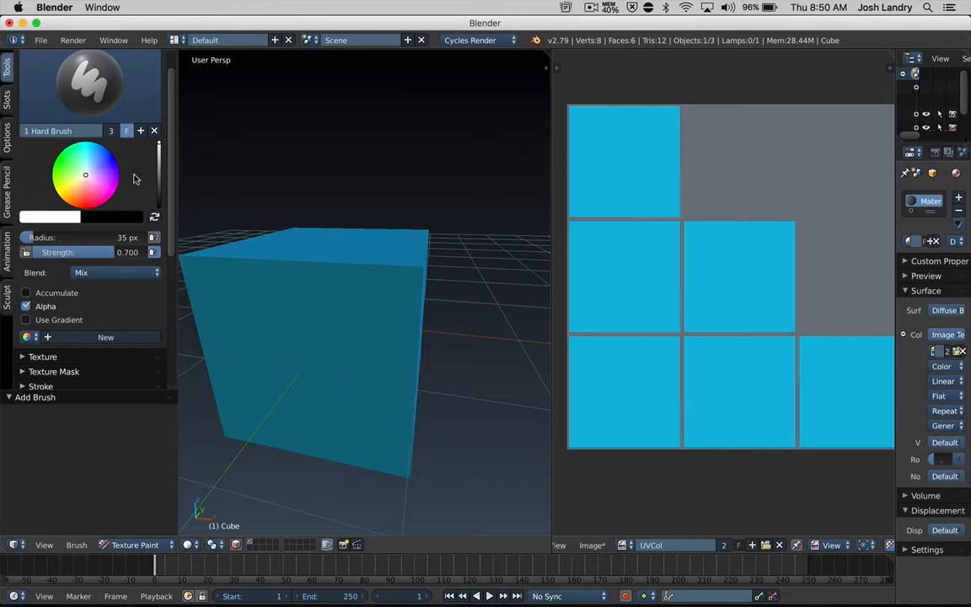
pyautogui.click(79, 209)
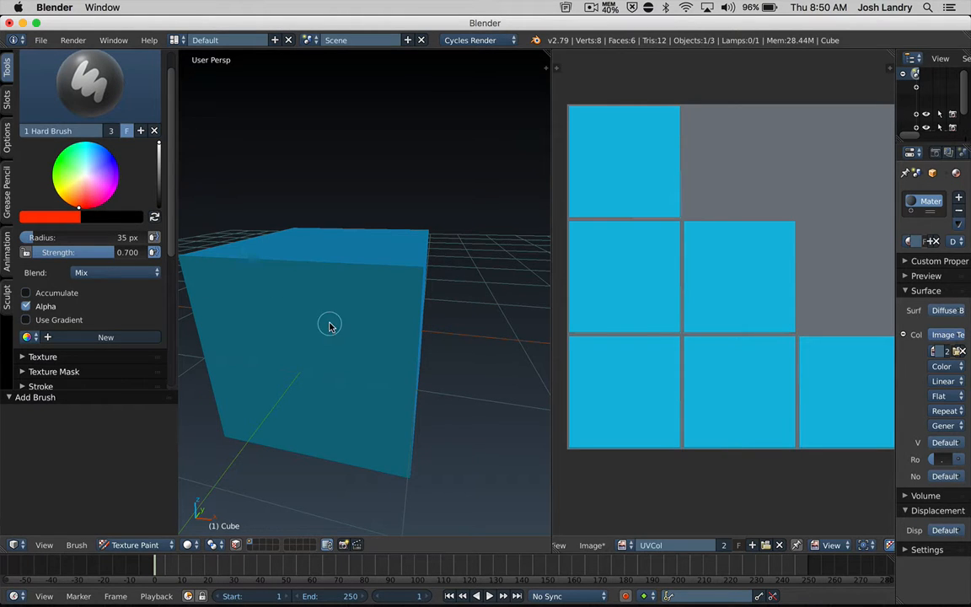
pyautogui.press('f')
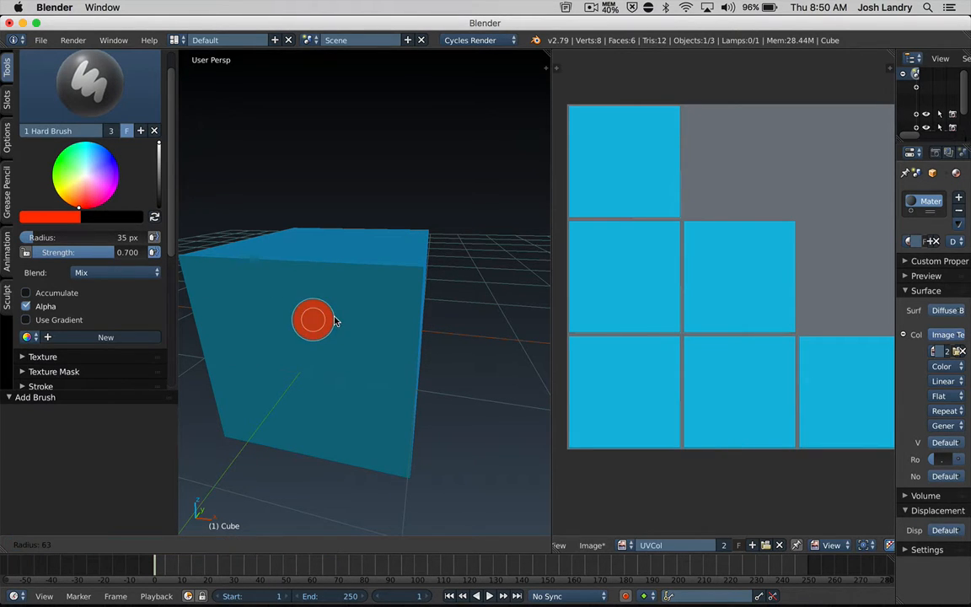
pyautogui.click(332, 323)
# Paint a vertical red test stroke on the cube's front face and inspect its edges up close.
pyautogui.moveTo(334, 331)
pyautogui.mouseDown(button='middle')
pyautogui.moveTo(327, 325)
pyautogui.moveTo(325, 340)
pyautogui.mouseUp(button='middle')
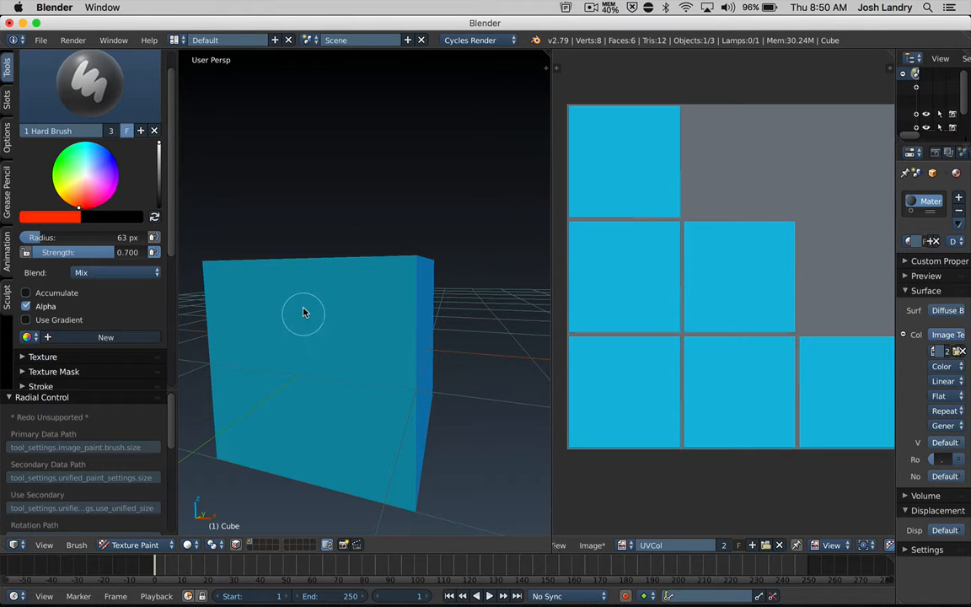
pyautogui.moveTo(275, 301); pyautogui.dragTo(275, 430)
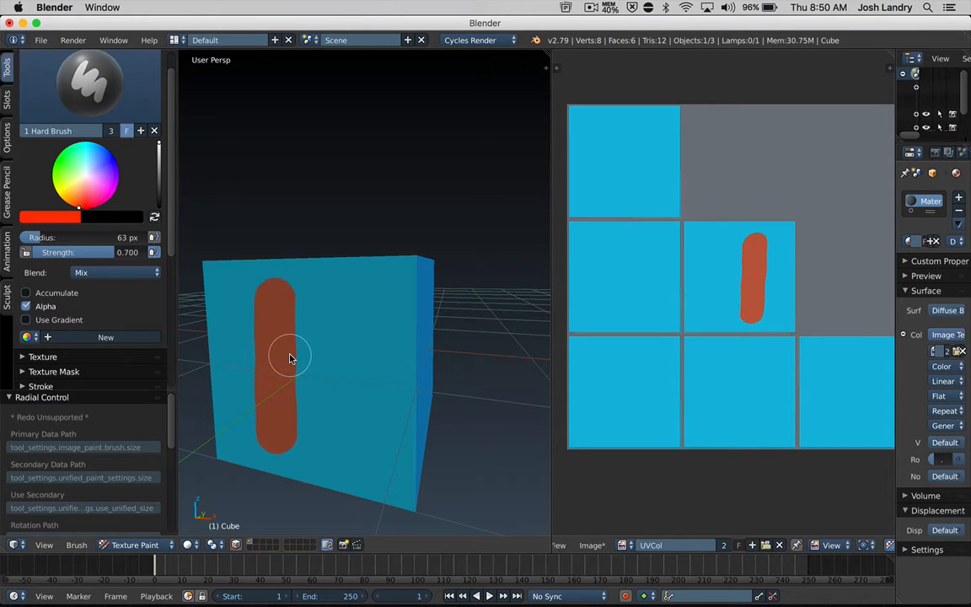
pyautogui.scroll(5, 291, 359)
pyautogui.scroll(2, 289, 351)
pyautogui.moveTo(288, 346)
pyautogui.mouseDown(button='middle')
pyautogui.moveTo(306, 353)
pyautogui.moveTo(347, 343)
pyautogui.moveTo(327, 346)
pyautogui.mouseUp(button='middle')
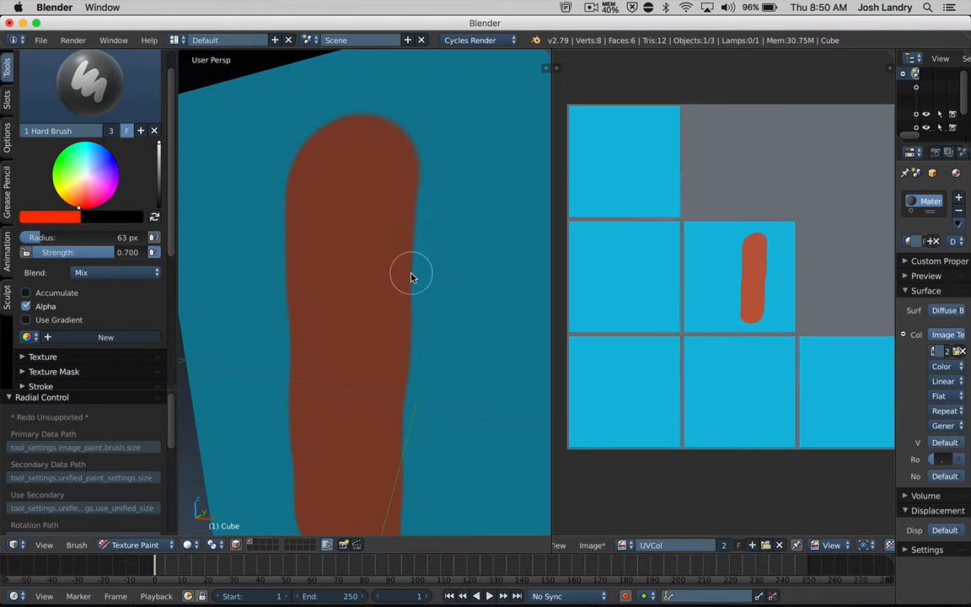
pyautogui.scroll(-4, 402, 287)
pyautogui.moveTo(394, 284)
pyautogui.mouseDown(button='middle')
pyautogui.moveTo(429, 295)
pyautogui.moveTo(395, 266)
pyautogui.moveTo(301, 280)
pyautogui.mouseUp(button='middle')
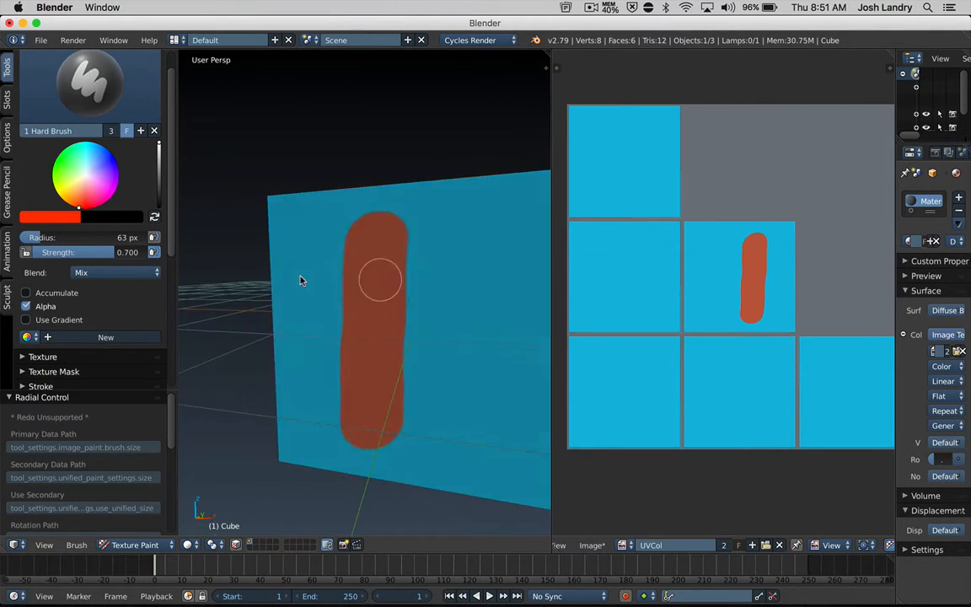
# Add another brush based on the hard brush and name it "2 Soft Brush".
pyautogui.scroll(1, 87, 215)
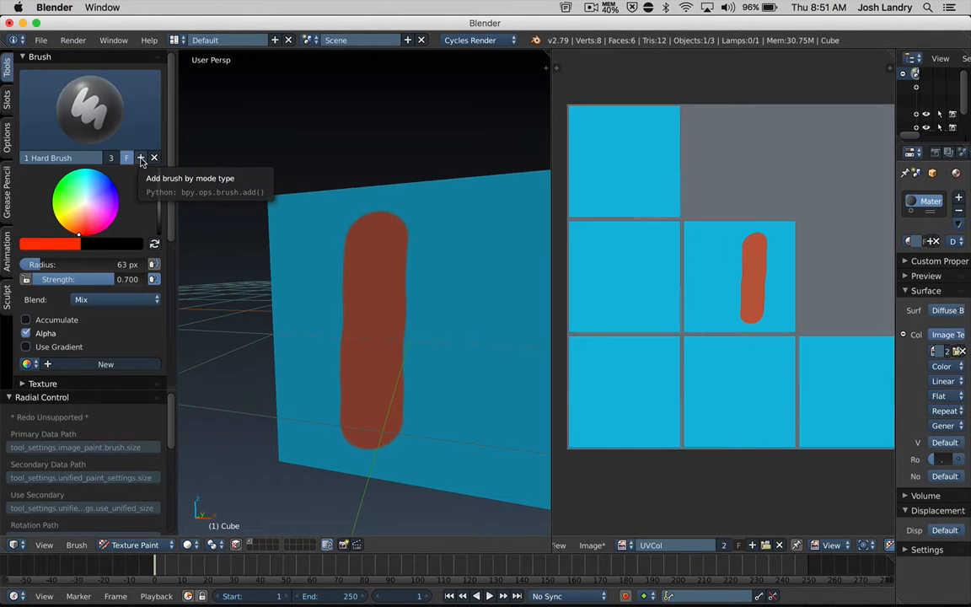
pyautogui.click(141, 158)
pyautogui.click(78, 157)
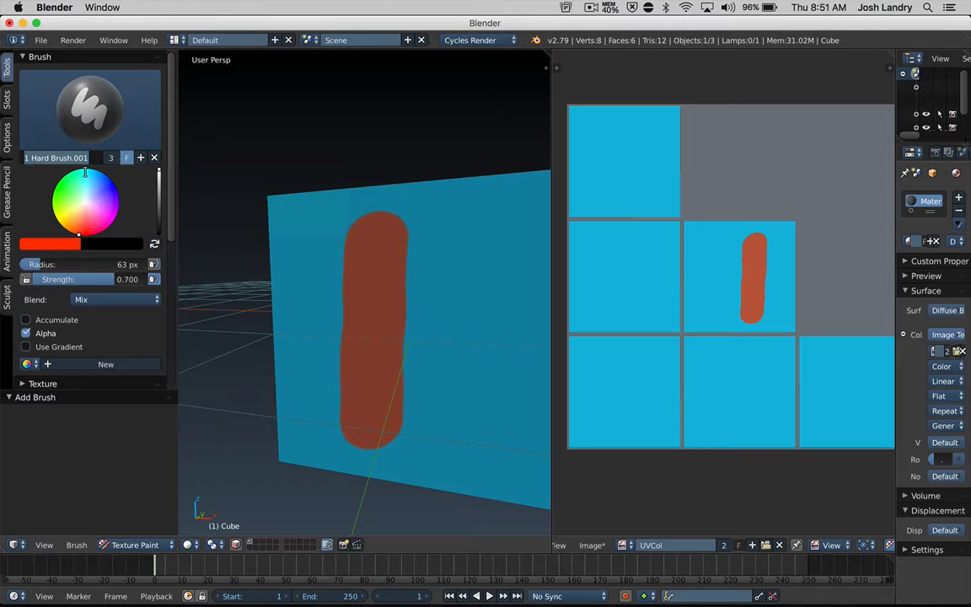
pyautogui.write('2 Soft Brush')
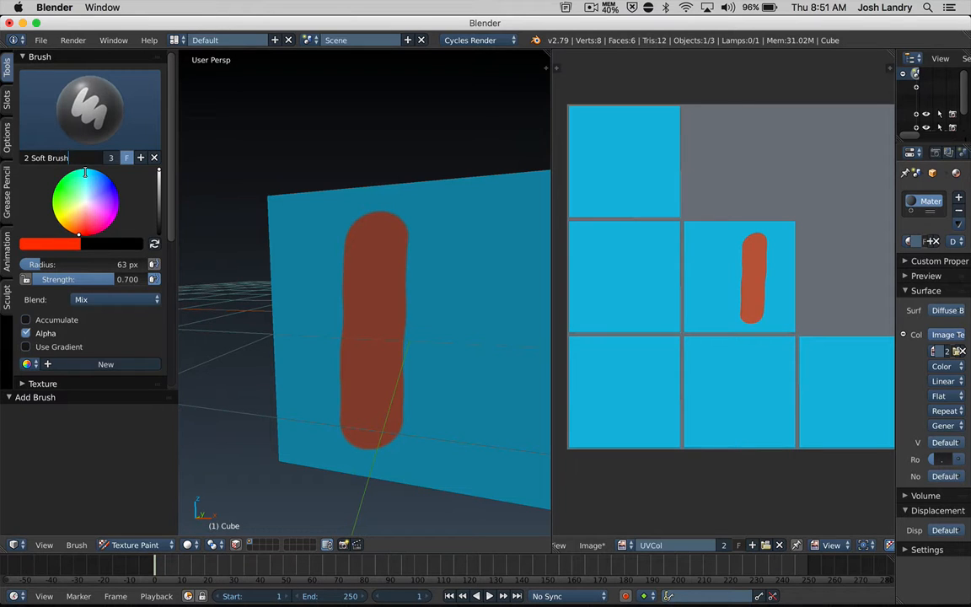
pyautogui.press('Return')
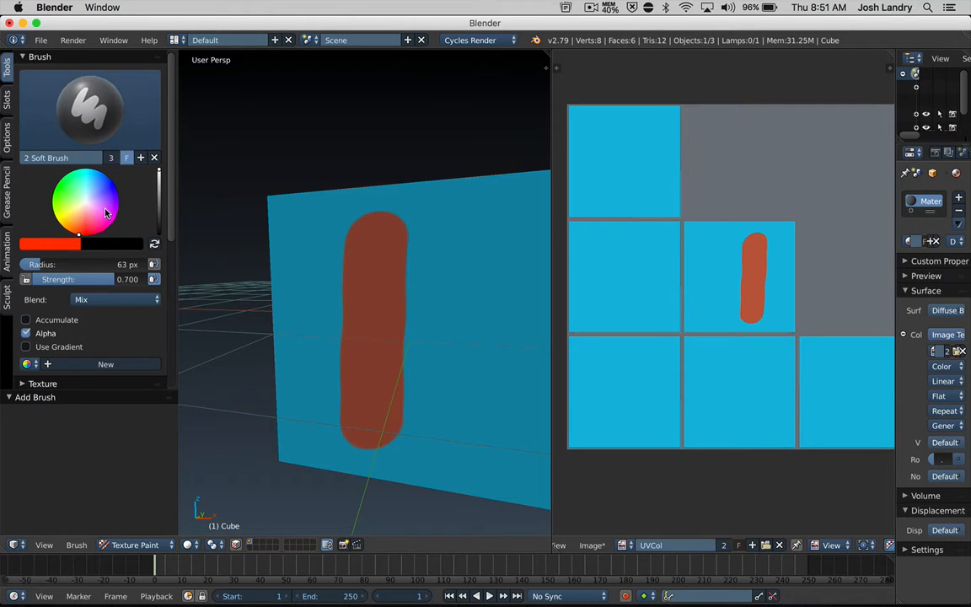
# Remove the extra point from the soft brush's falloff curve and lower its start point to about Y 0.13.
pyautogui.scroll(-8, 97, 236)
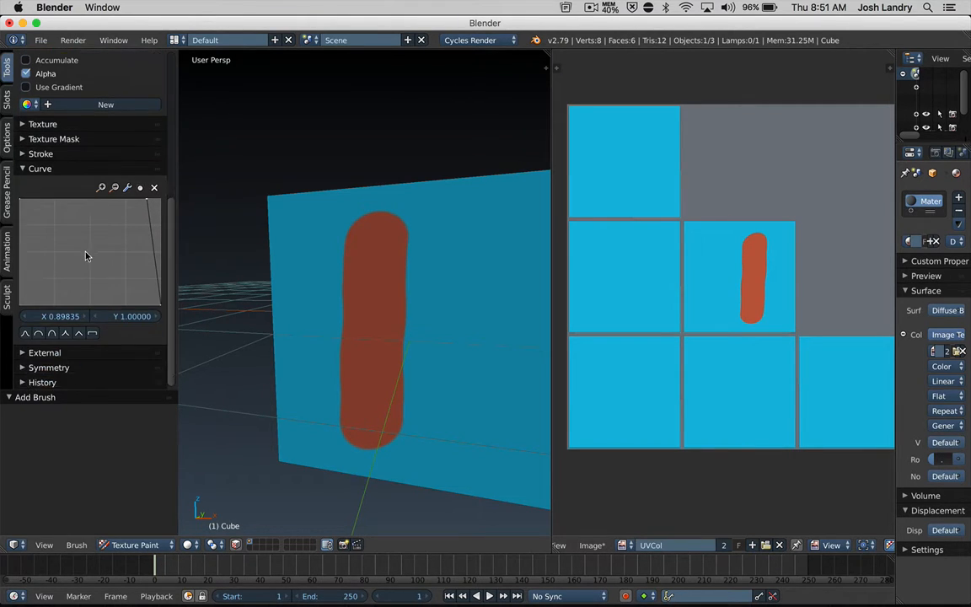
pyautogui.click(78, 336)
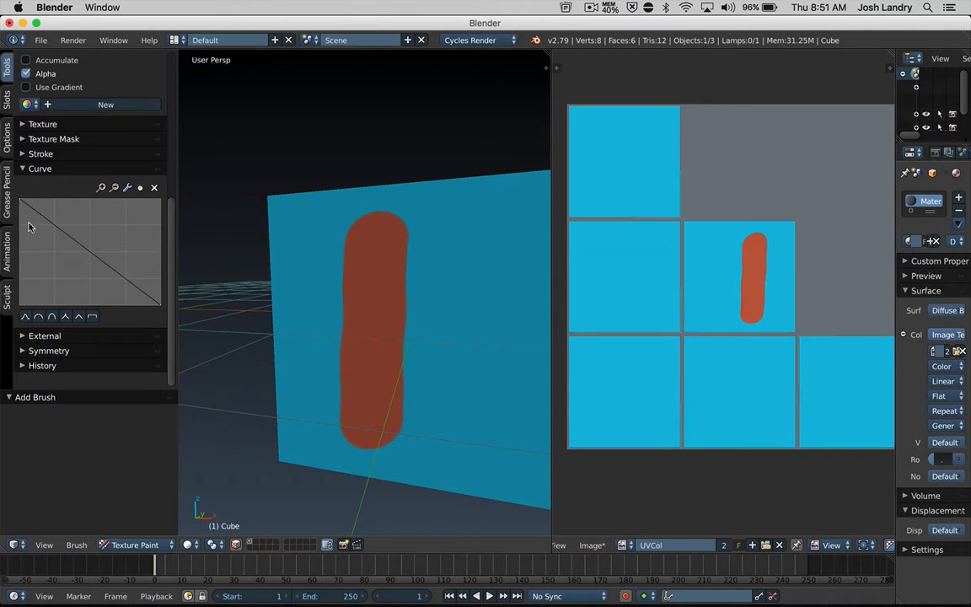
pyautogui.moveTo(22, 204); pyautogui.dragTo(20, 292)
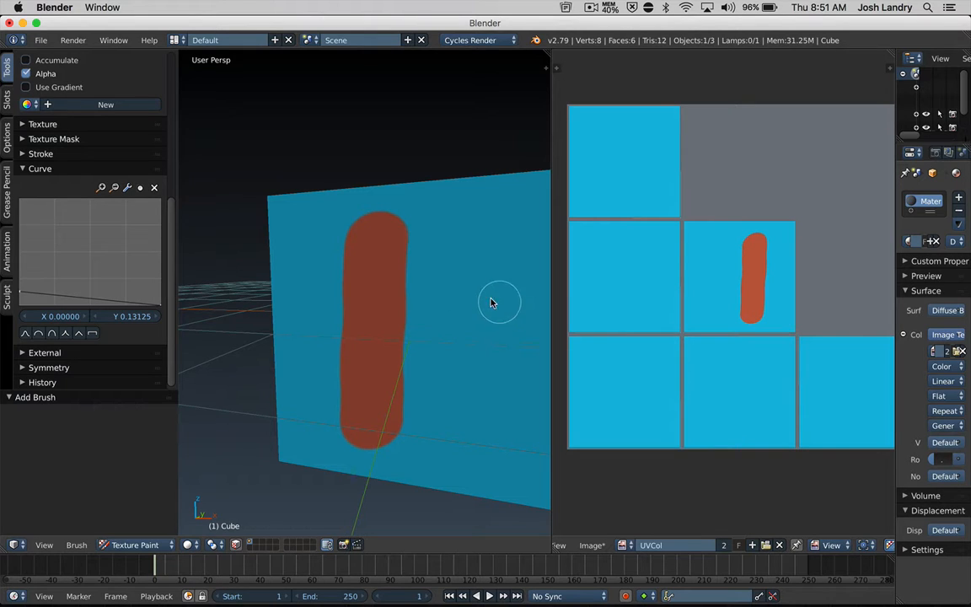
# Paint several vertical red test strokes with the soft brush beside the hard stroke on the cube's front face.
pyautogui.moveTo(465, 219); pyautogui.dragTo(464, 253)
pyautogui.moveTo(463, 413); pyautogui.dragTo(465, 415)
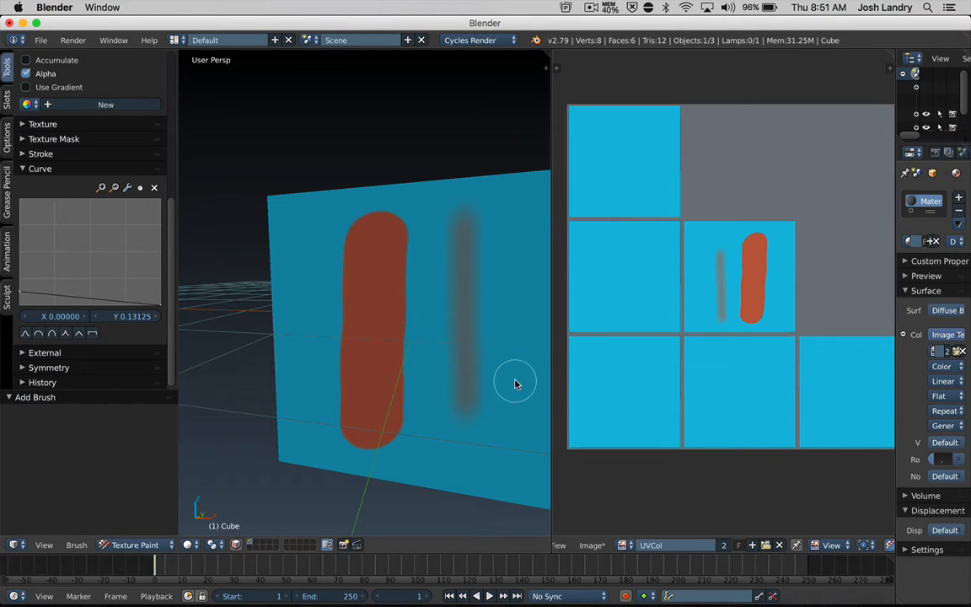
pyautogui.moveTo(485, 244); pyautogui.dragTo(482, 506)
pyautogui.moveTo(486, 276)
pyautogui.mouseDown()
pyautogui.moveTo(489, 428)
pyautogui.moveTo(488, 375)
pyautogui.moveTo(455, 346)
pyautogui.moveTo(459, 285)
pyautogui.moveTo(435, 398)
pyautogui.mouseUp()
# Switch to the 1 Hard Brush and back to the 2 Soft Brush.
pyautogui.scroll(8, 93, 257)
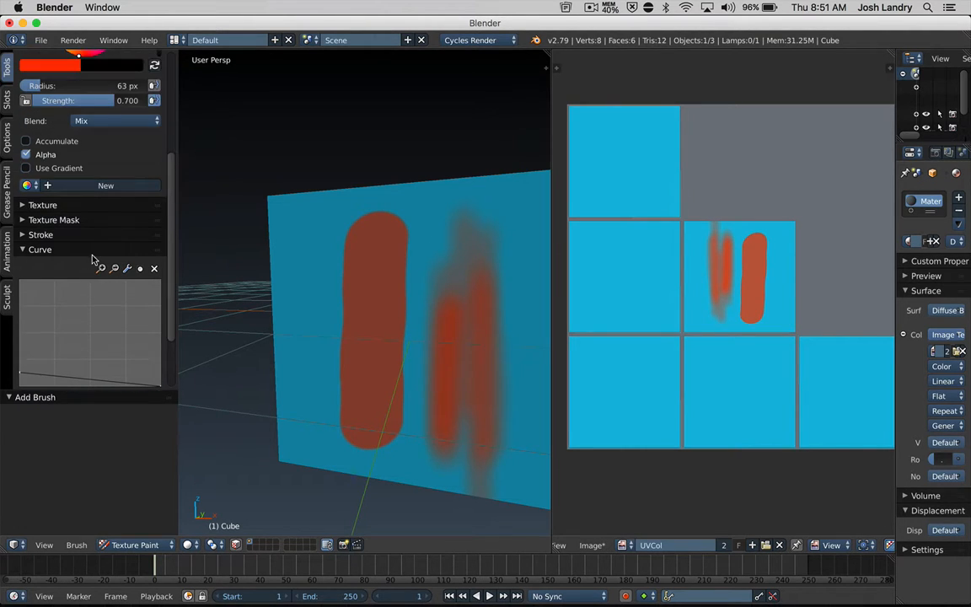
pyautogui.click(91, 102)
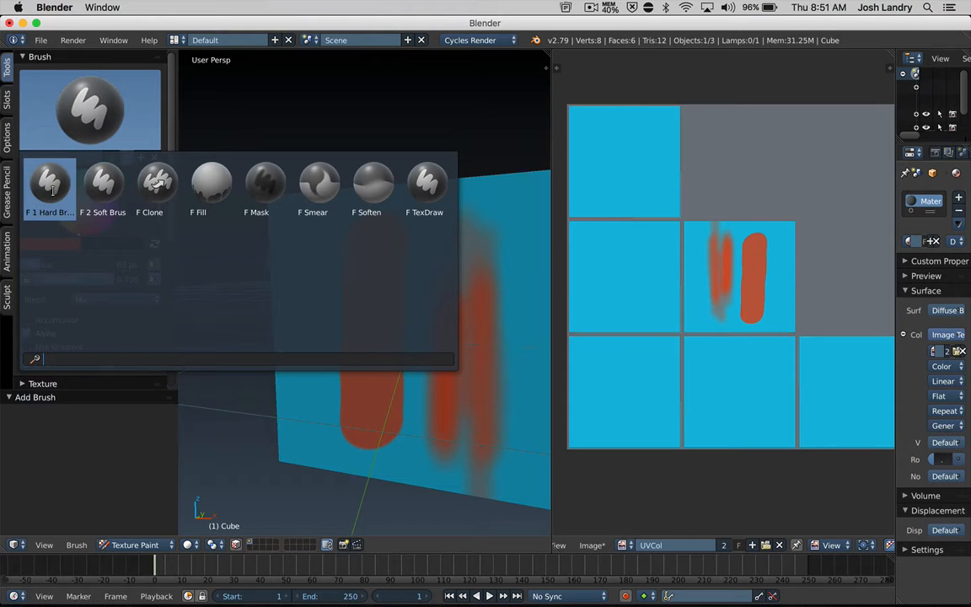
pyautogui.click(52, 190)
pyautogui.click(90, 103)
pyautogui.click(107, 180)
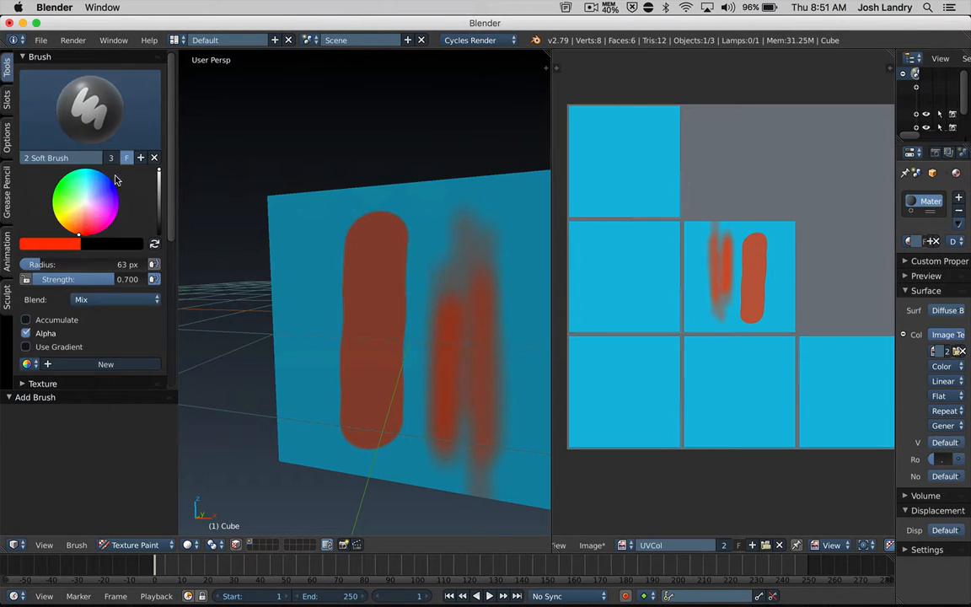
# Rename the Fill brush as "3 Fill" and reselect the 2 Soft Brush.
pyautogui.click(90, 103)
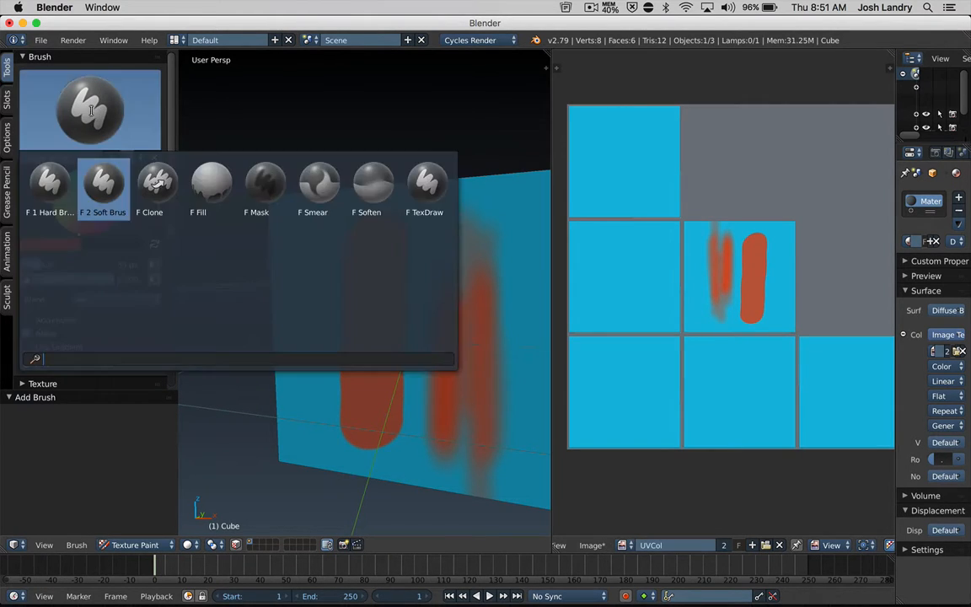
pyautogui.click(211, 189)
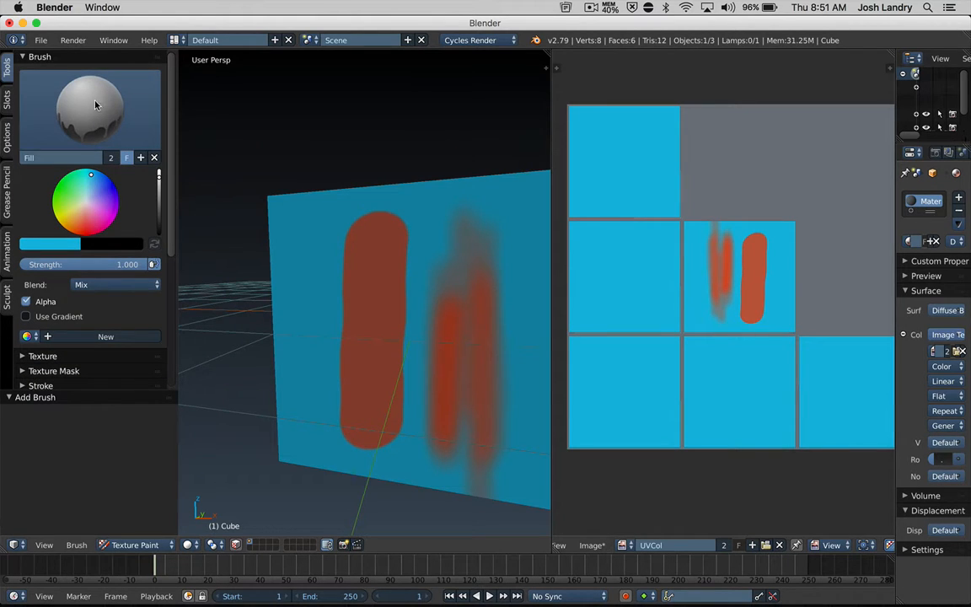
pyautogui.click(28, 158)
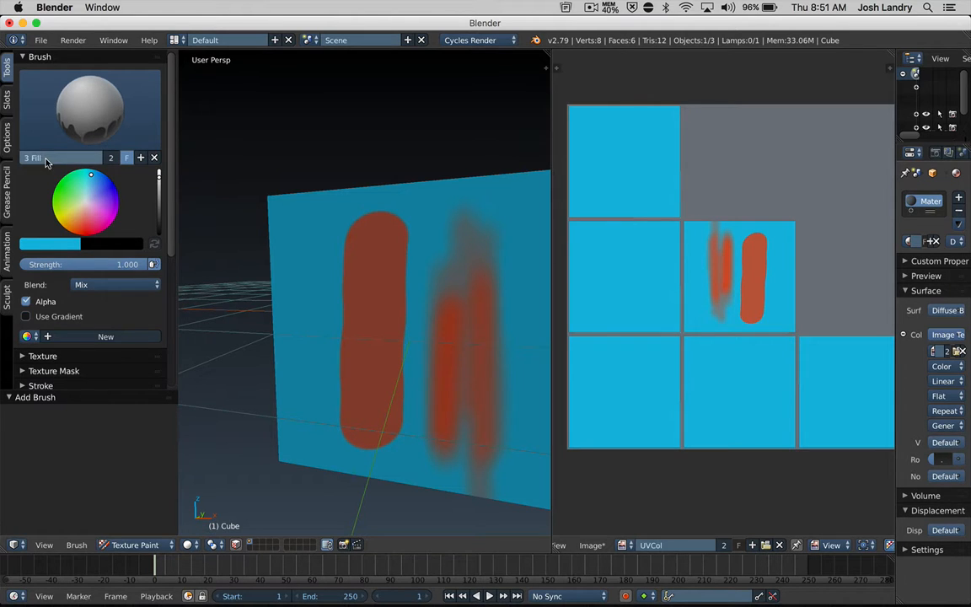
pyautogui.click(90, 107)
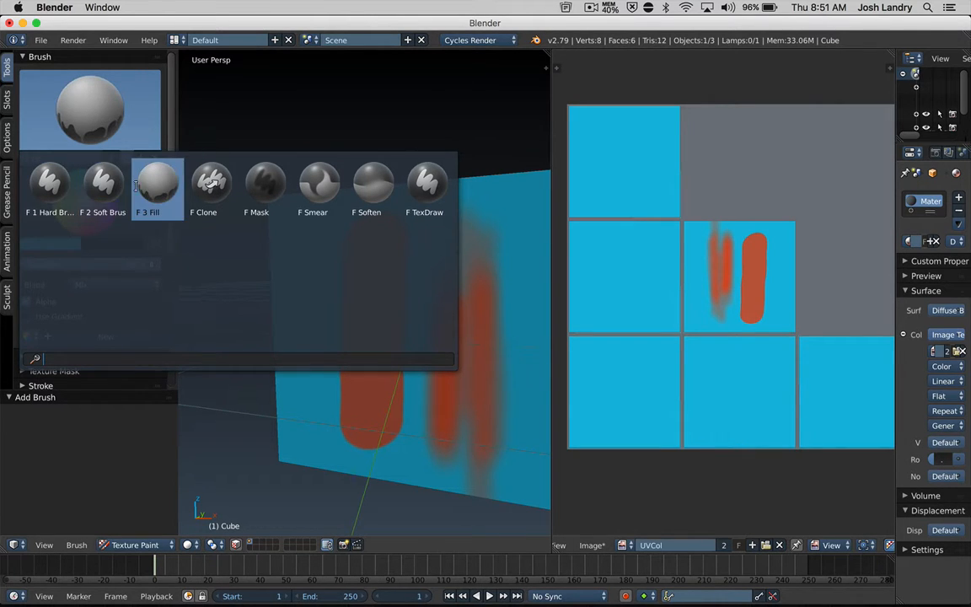
pyautogui.click(93, 175)
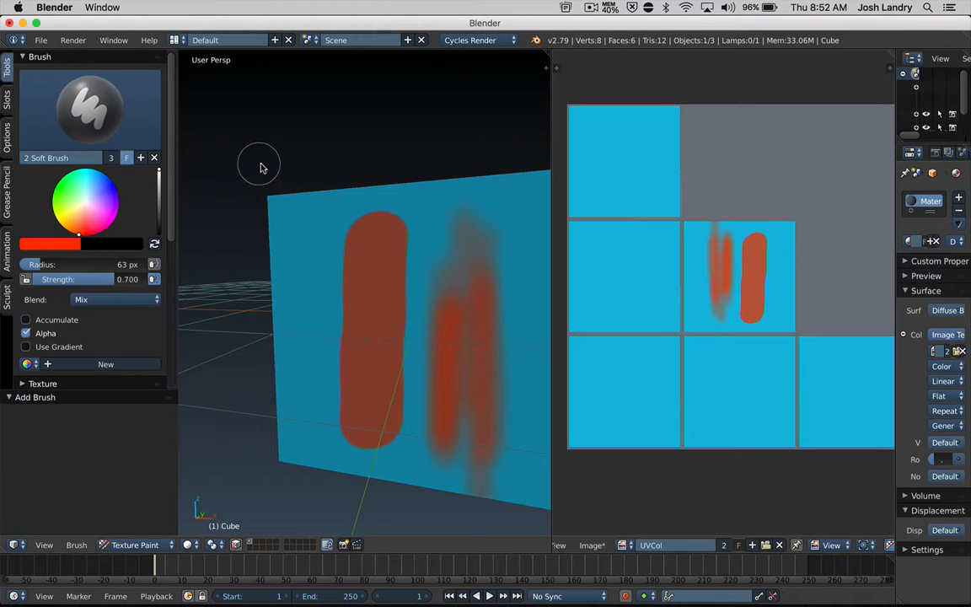
# Paint a hard brush stroke and a parallel soft brush stroke from the cube's top face down onto its front face.
pyautogui.moveTo(381, 255)
pyautogui.mouseDown(button='middle')
pyautogui.moveTo(396, 288)
pyautogui.moveTo(375, 259)
pyautogui.moveTo(436, 218)
pyautogui.mouseUp(button='middle')
pyautogui.scroll(-2, 375, 259)
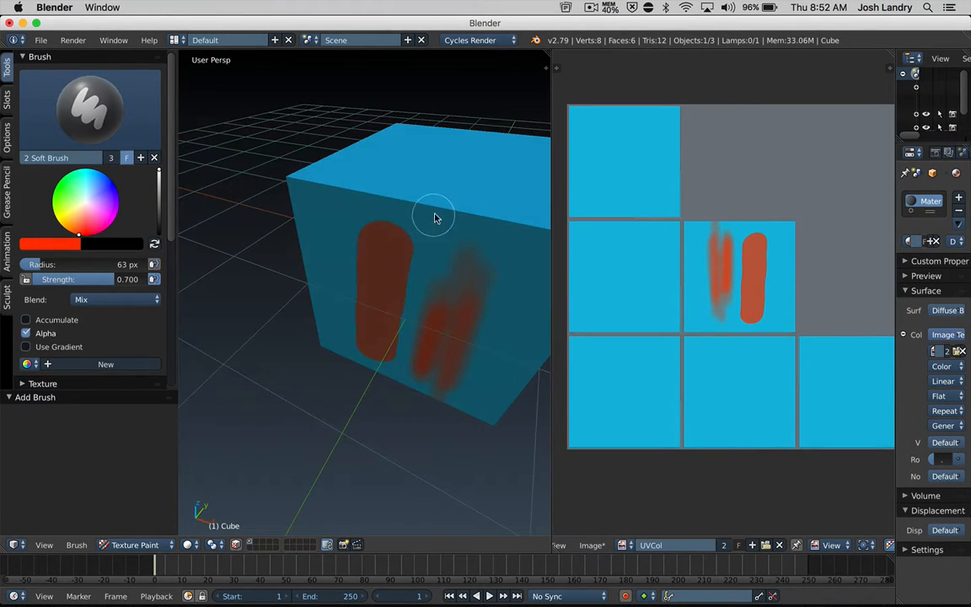
pyautogui.press('1')
pyautogui.moveTo(424, 168)
pyautogui.mouseDown()
pyautogui.moveTo(395, 212)
pyautogui.moveTo(405, 250)
pyautogui.mouseUp()
pyautogui.press('2')
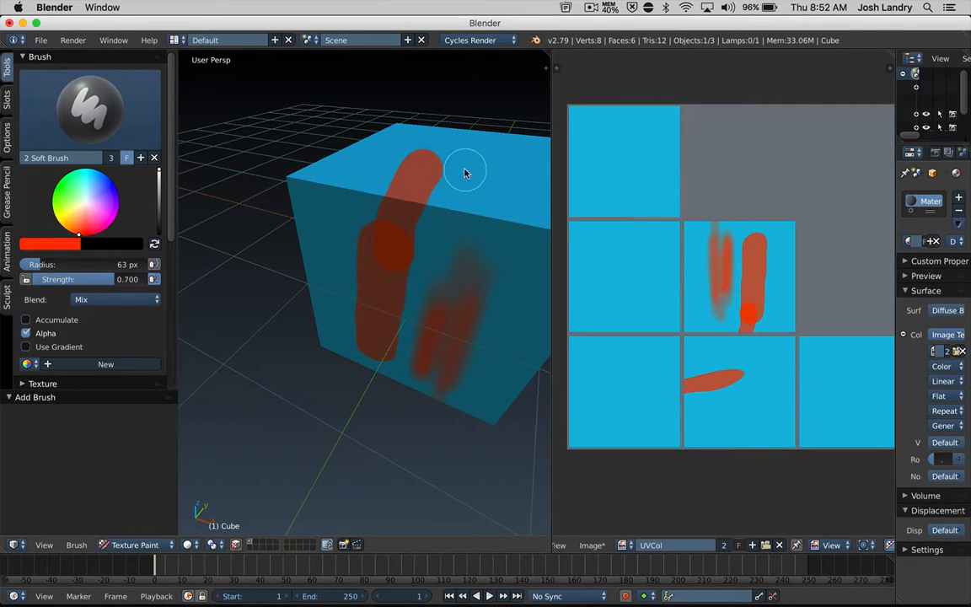
pyautogui.moveTo(465, 167); pyautogui.dragTo(440, 272)
# Cover all test strokes on the cube with blue using the 3 Fill brush.
pyautogui.press('3')
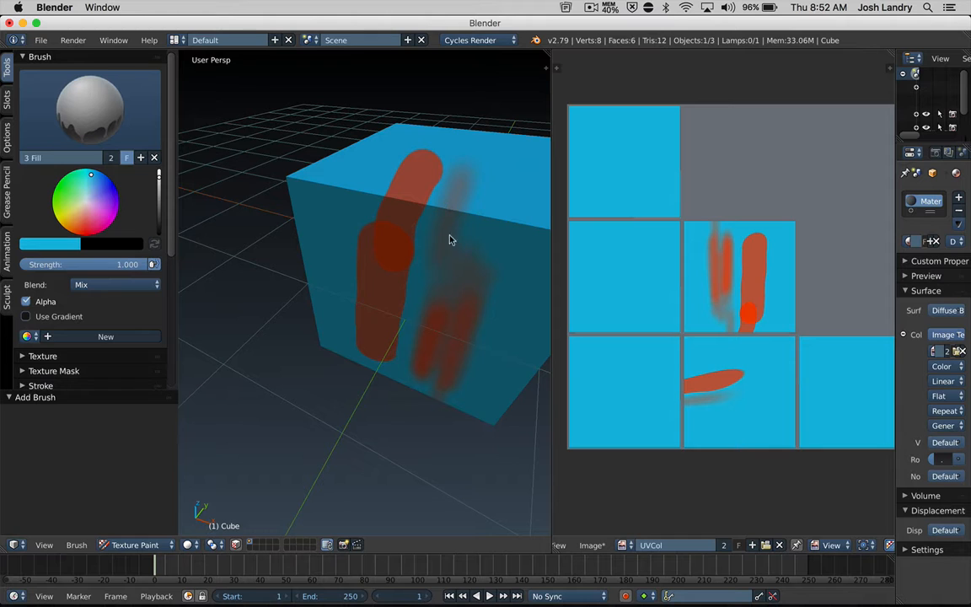
pyautogui.click(423, 258)
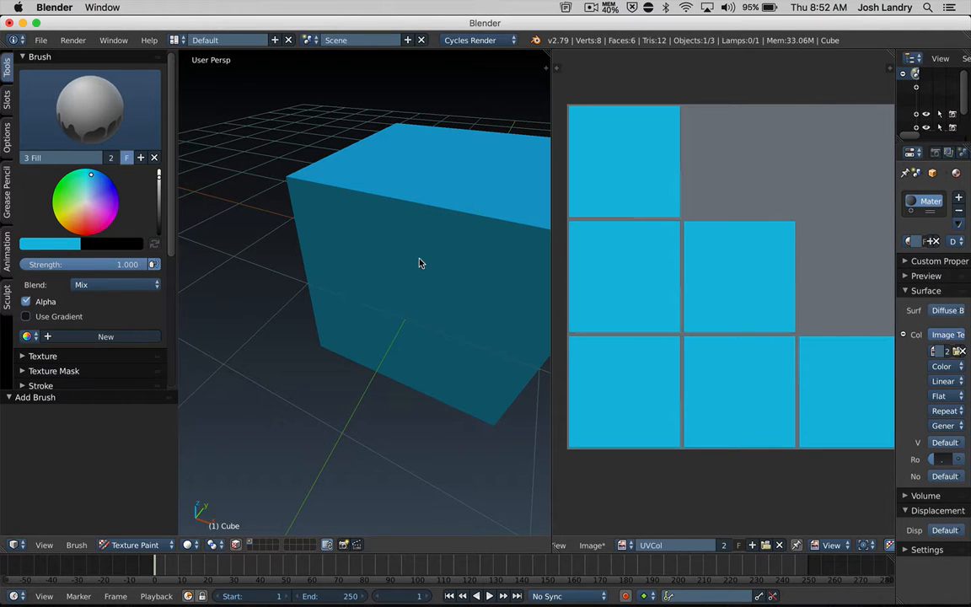
pyautogui.moveTo(410, 255); pyautogui.dragTo(449, 247, button='middle')
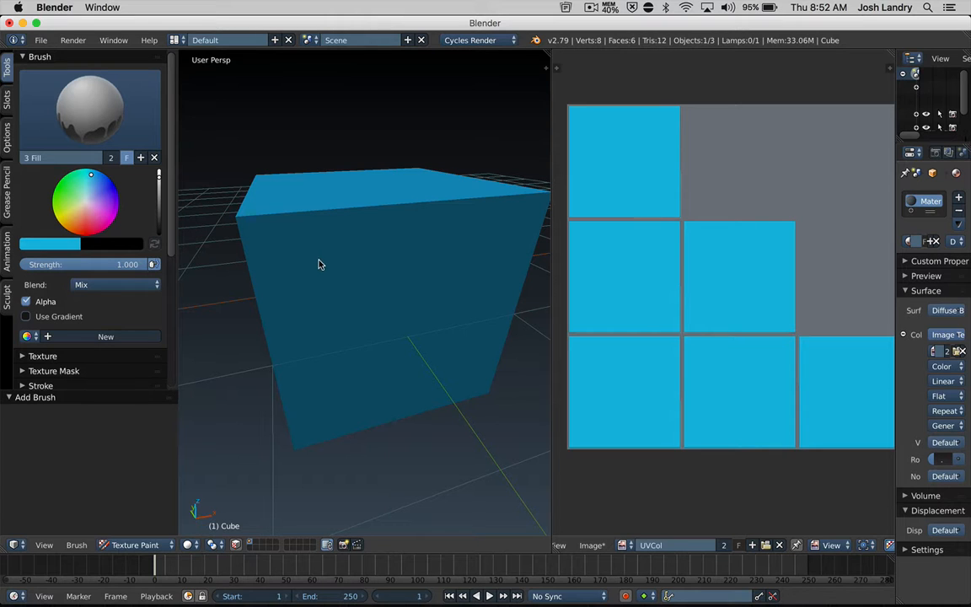
# Paint a red hard brush stroke on the cube's front face and blend green soft brush strokes over it.
pyautogui.press('1')
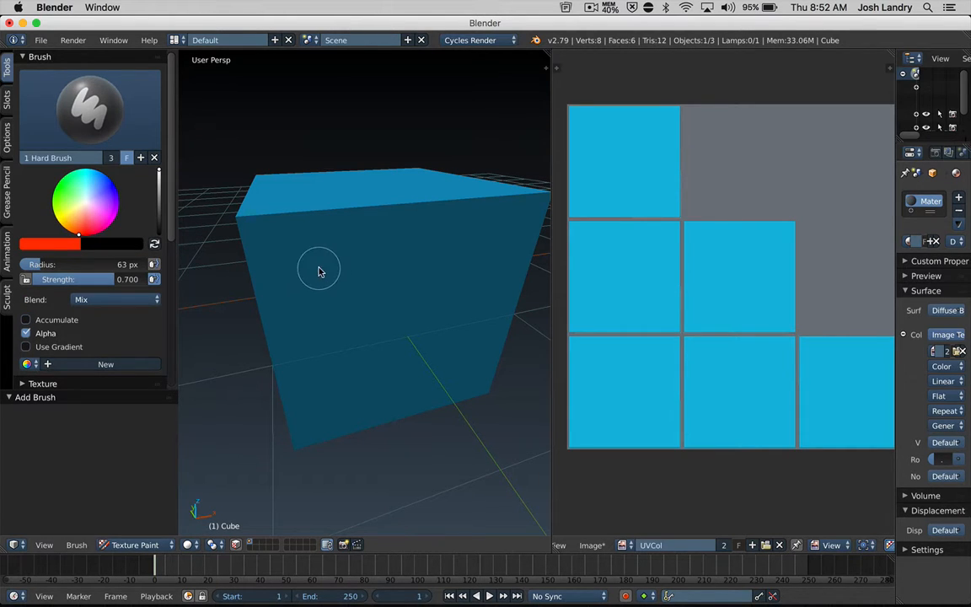
pyautogui.press('2')
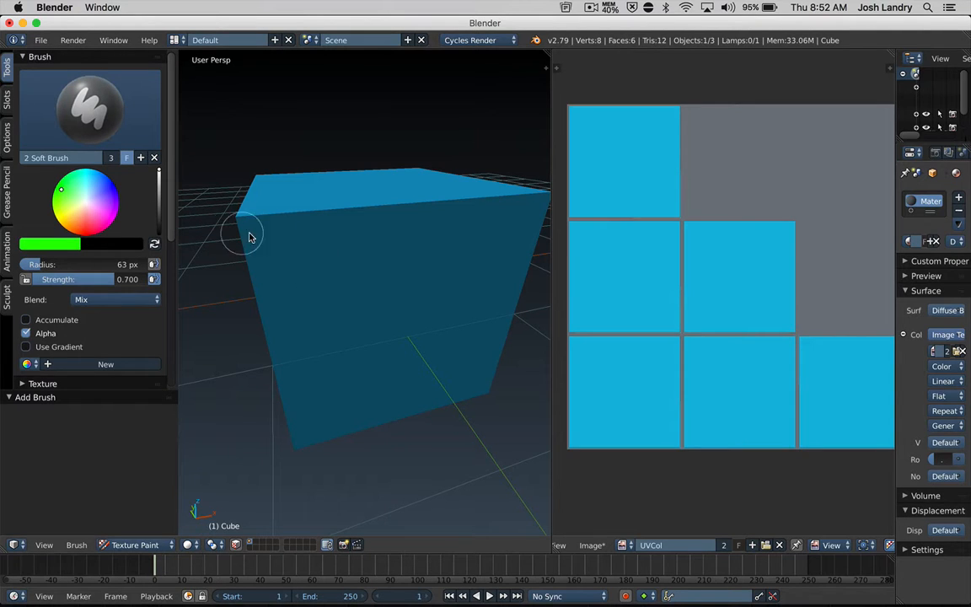
pyautogui.press('1')
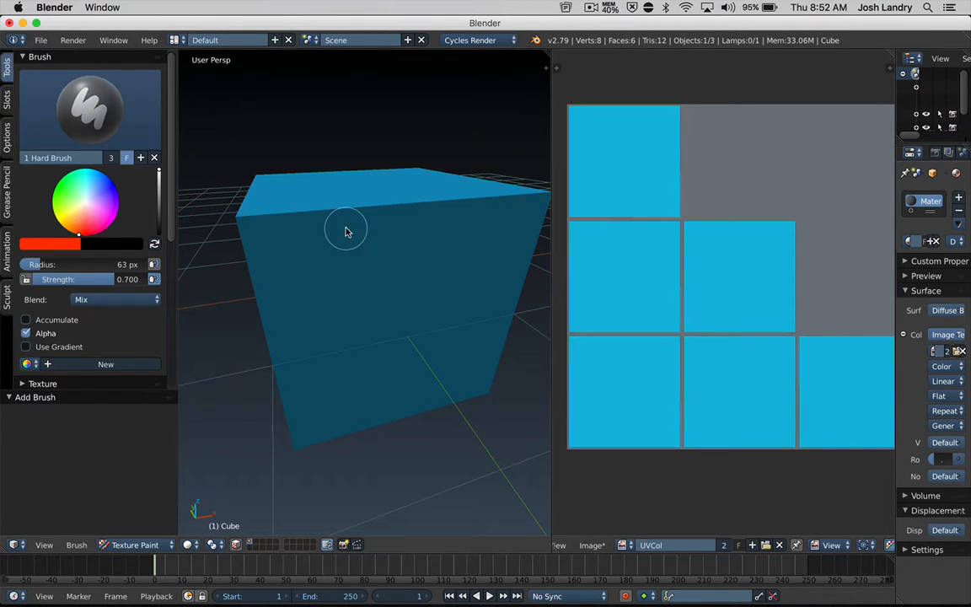
pyautogui.moveTo(349, 223)
pyautogui.mouseDown()
pyautogui.moveTo(353, 262)
pyautogui.moveTo(337, 335)
pyautogui.moveTo(342, 326)
pyautogui.mouseUp()
pyautogui.press('2')
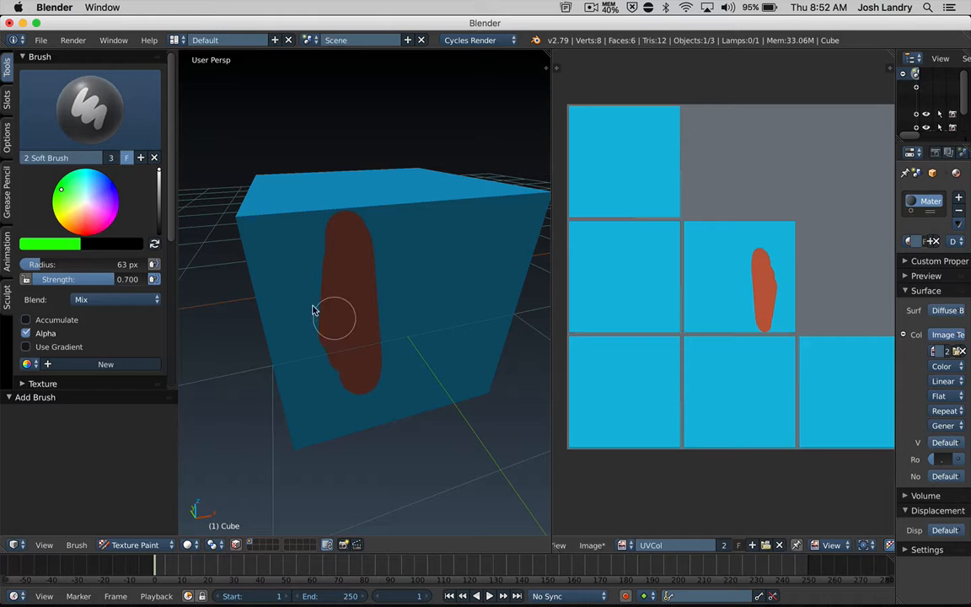
pyautogui.moveTo(362, 244)
pyautogui.mouseDown()
pyautogui.moveTo(396, 364)
pyautogui.moveTo(328, 298)
pyautogui.mouseUp()
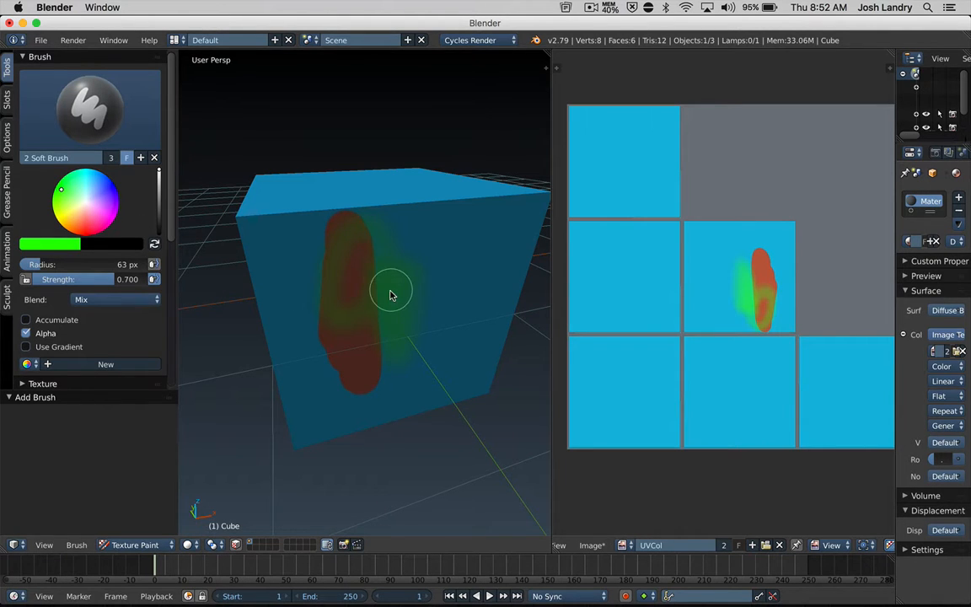
# Fill the cube with blue again using the 3 Fill brush to erase the red and green strokes.
pyautogui.press('3')
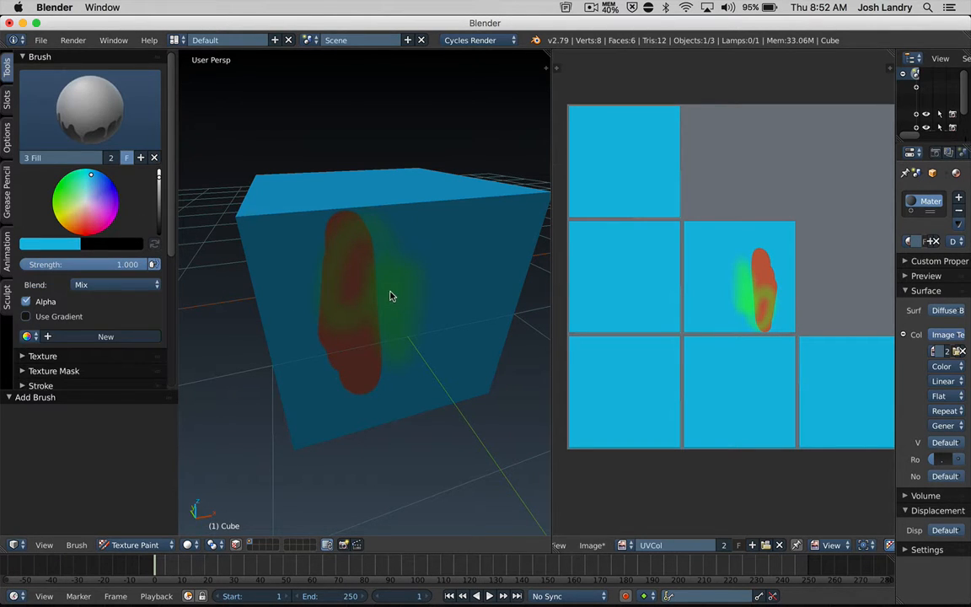
pyautogui.click(437, 264)
pyautogui.moveTo(455, 314)
pyautogui.mouseDown(button='middle')
pyautogui.moveTo(360, 310)
pyautogui.moveTo(412, 313)
pyautogui.mouseUp(button='middle')
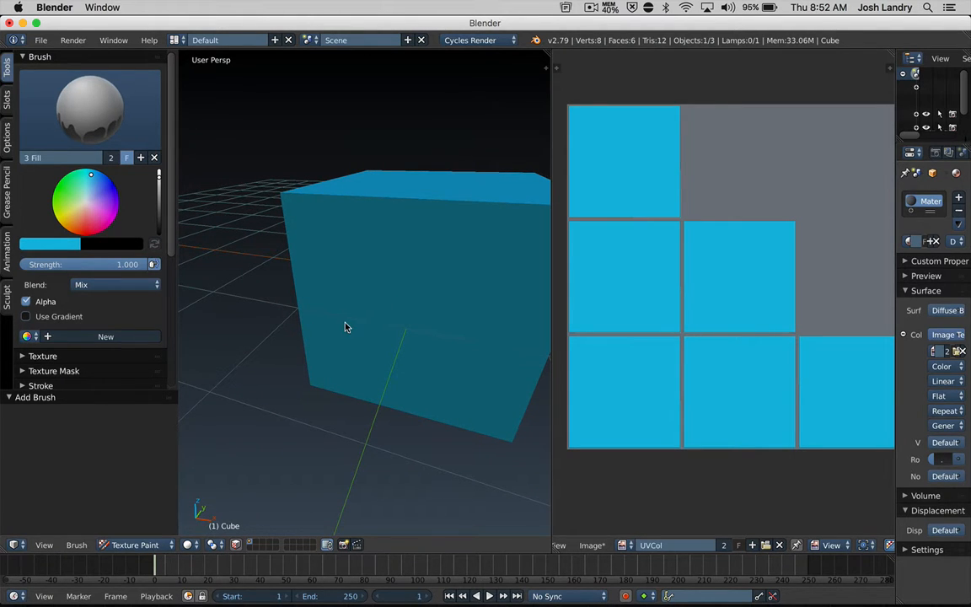
# Switch between the hard and soft brushes, finishing on the 1 Hard Brush.
pyautogui.press('1')
pyautogui.moveTo(349, 324); pyautogui.dragTo(396, 310, button='middle')
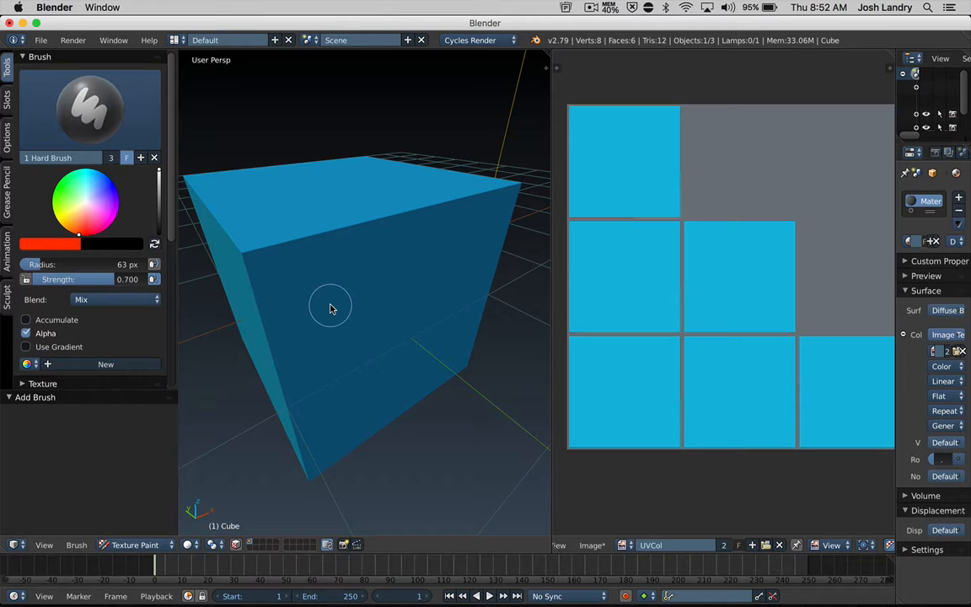
pyautogui.press('2')
pyautogui.press('1')
# Paint a short vertical black stroke on the cube's front face with the 1 Hard Brush.
pyautogui.moveTo(338, 310); pyautogui.dragTo(353, 299, button='middle')
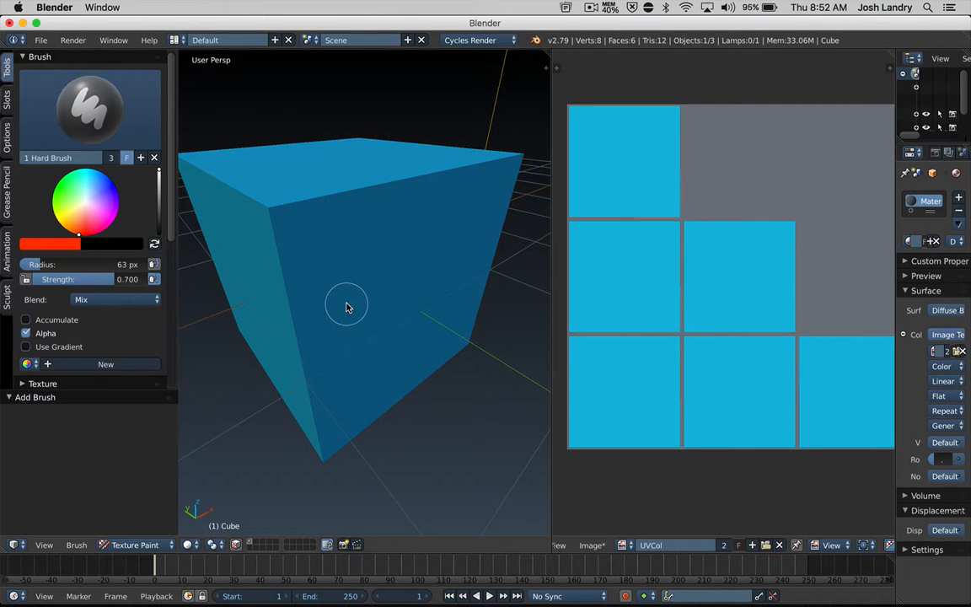
pyautogui.click(80, 545)
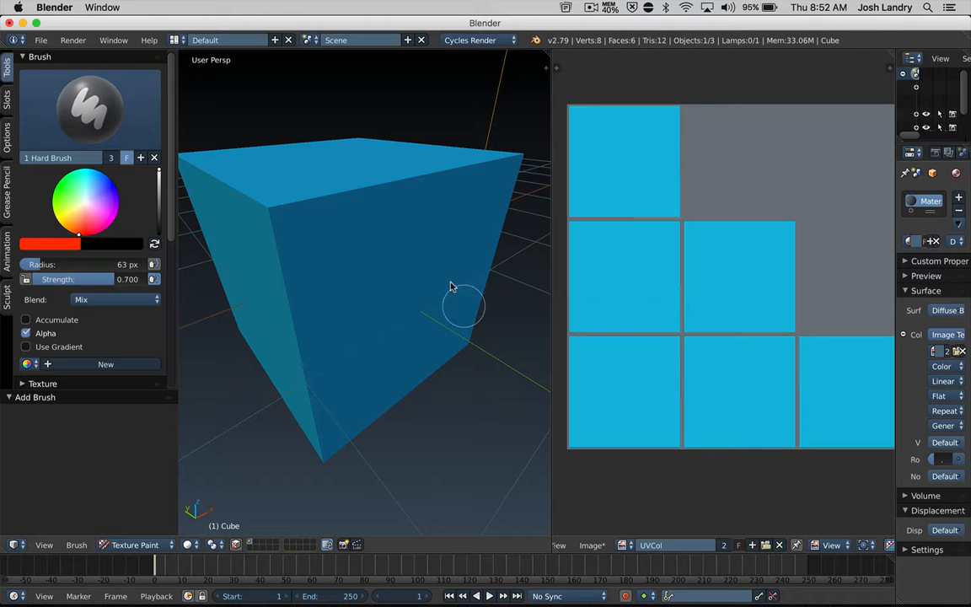
pyautogui.moveTo(451, 286)
pyautogui.mouseDown(button='middle')
pyautogui.moveTo(410, 274)
pyautogui.moveTo(388, 230)
pyautogui.mouseUp(button='middle')
pyautogui.moveTo(377, 204); pyautogui.dragTo(375, 271)
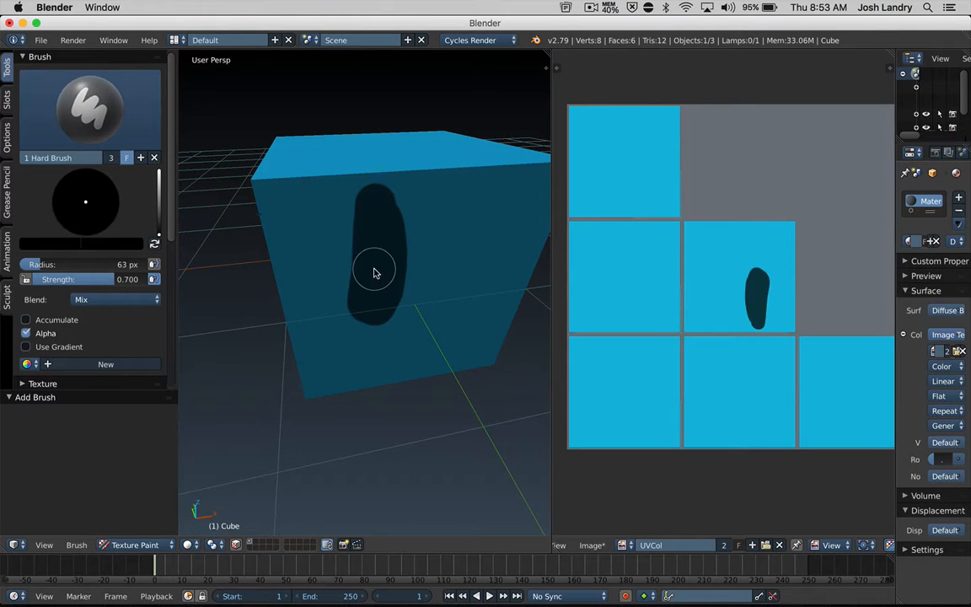
# Set the brush color to bright red and paint over the black stroke with the hard and soft brushes.
pyautogui.moveTo(158, 191); pyautogui.dragTo(158, 168)
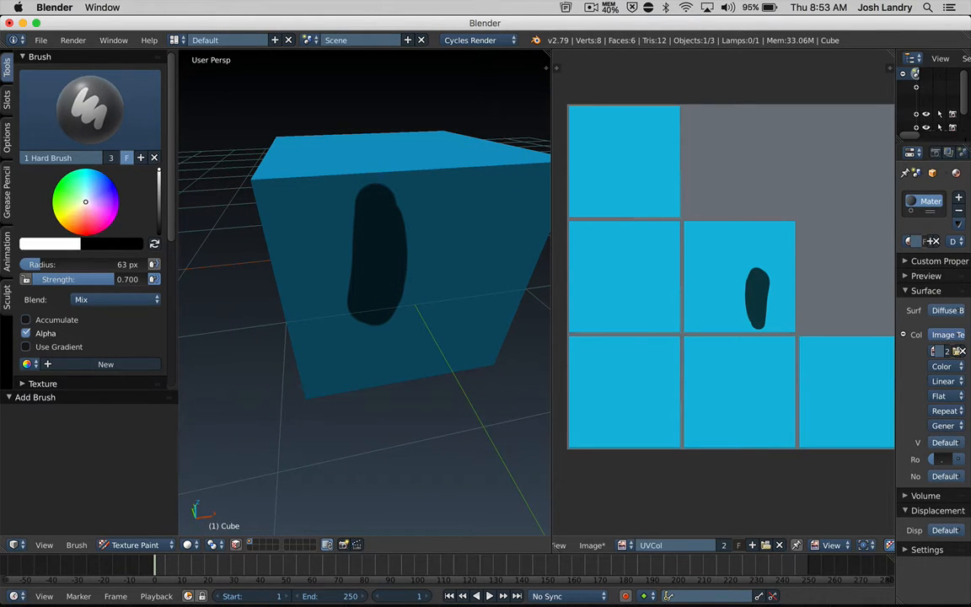
pyautogui.click(84, 228)
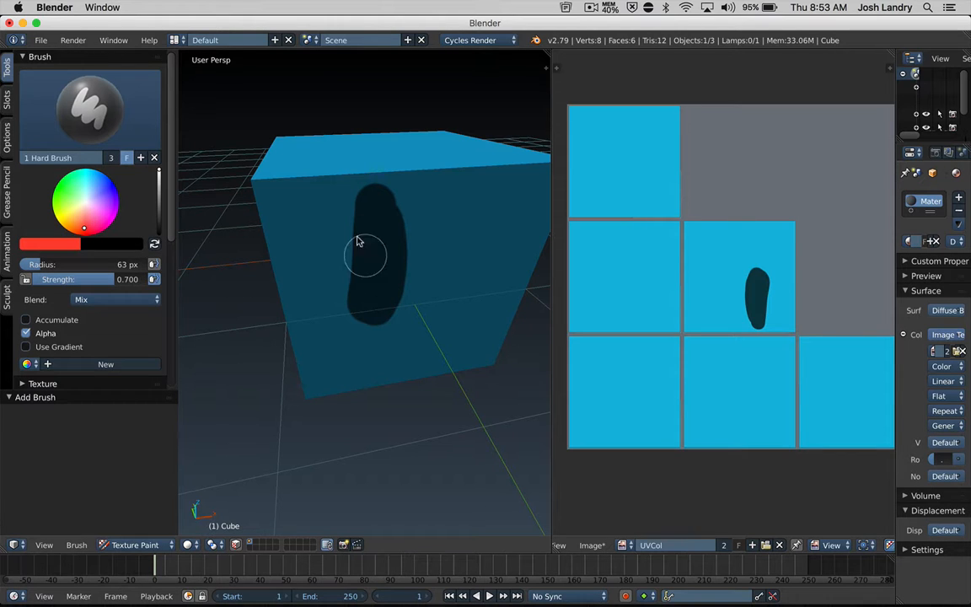
pyautogui.moveTo(358, 241)
pyautogui.mouseDown()
pyautogui.moveTo(350, 292)
pyautogui.moveTo(386, 265)
pyautogui.moveTo(381, 290)
pyautogui.moveTo(366, 278)
pyautogui.moveTo(372, 301)
pyautogui.moveTo(455, 255)
pyautogui.moveTo(418, 210)
pyautogui.moveTo(440, 230)
pyautogui.moveTo(400, 297)
pyautogui.moveTo(422, 265)
pyautogui.moveTo(420, 294)
pyautogui.moveTo(401, 290)
pyautogui.mouseUp()
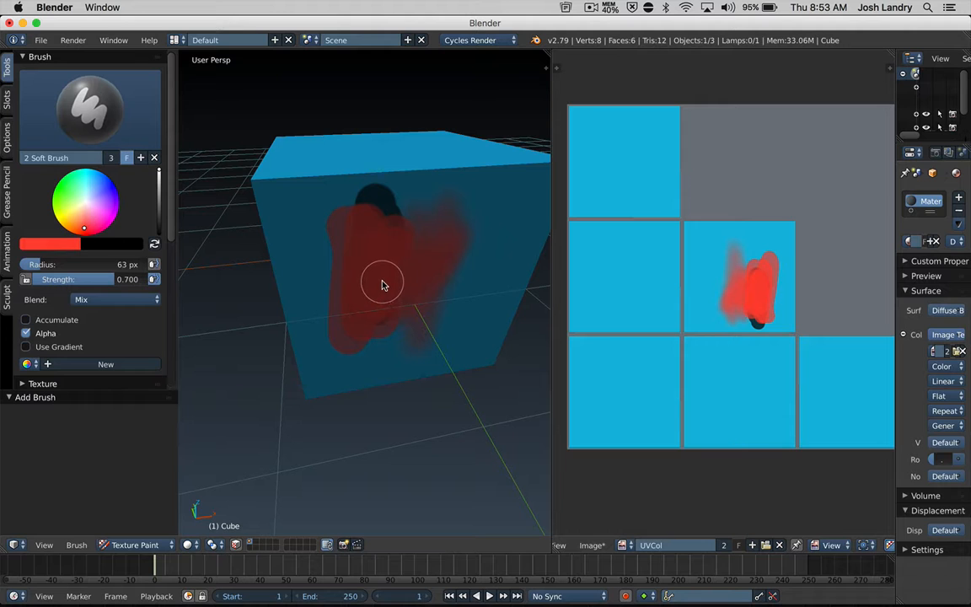
pyautogui.moveTo(427, 288)
pyautogui.mouseDown(button='middle')
pyautogui.moveTo(386, 282)
pyautogui.moveTo(411, 277)
pyautogui.moveTo(373, 291)
pyautogui.mouseUp(button='middle')
pyautogui.scroll(-2, 391, 285)
pyautogui.scroll(1, 398, 285)
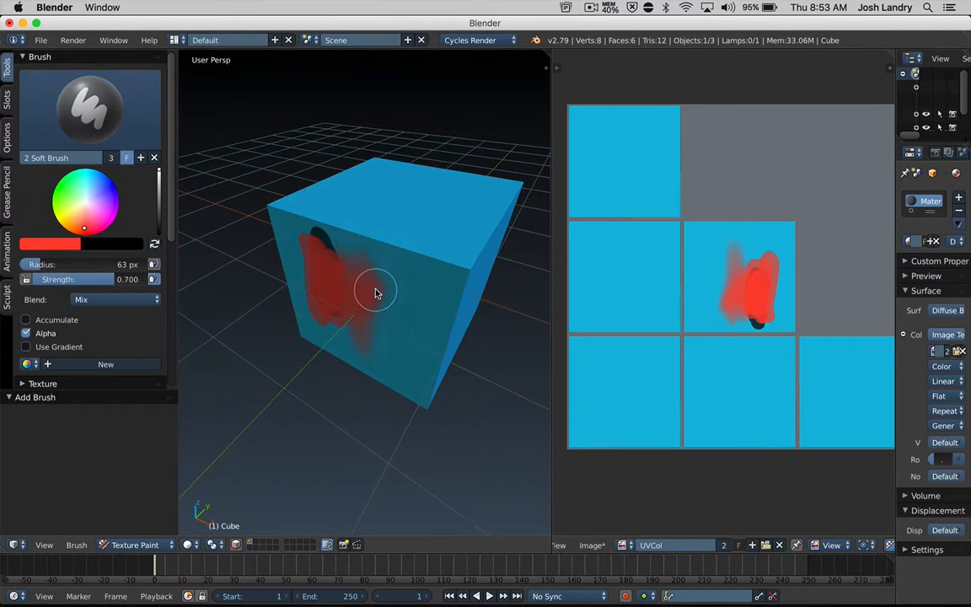